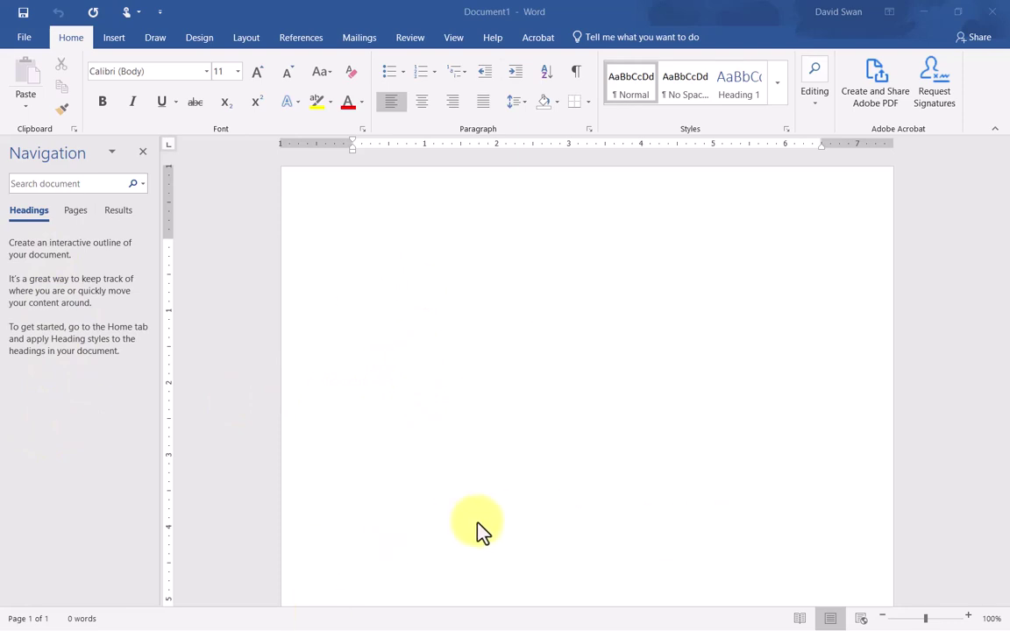
# Hide the Navigation pane, turn it back on from the view options, and return to Home.
pyautogui.click(144, 152)
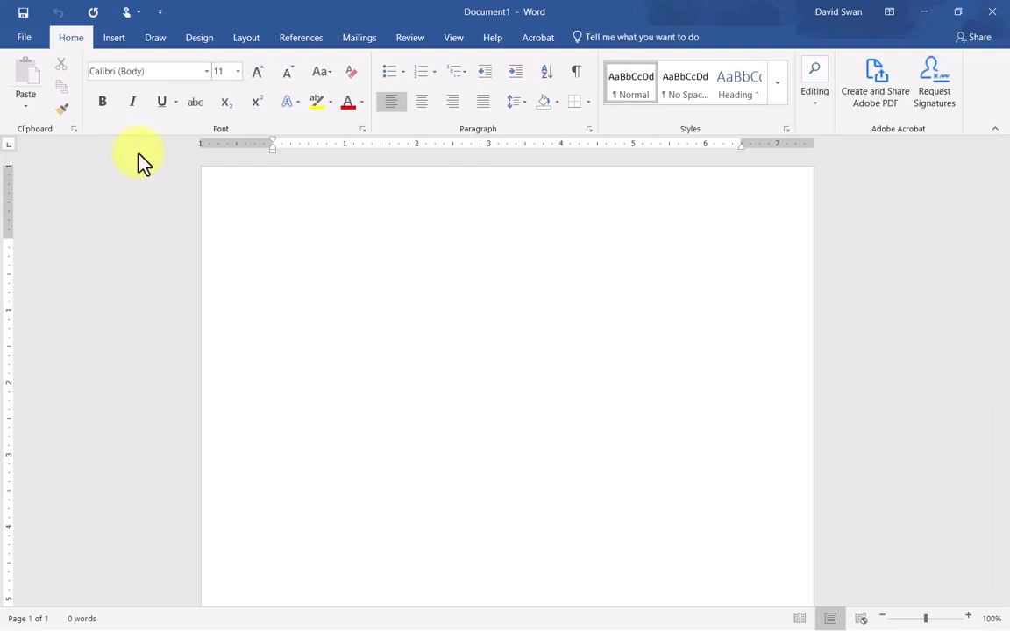
pyautogui.click(453, 39)
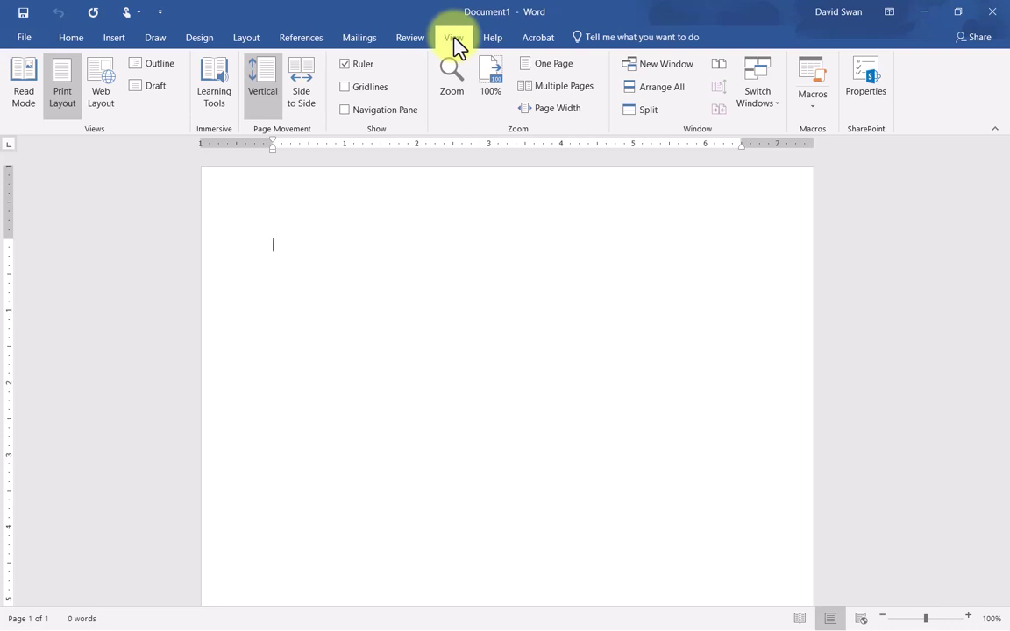
pyautogui.click(347, 112)
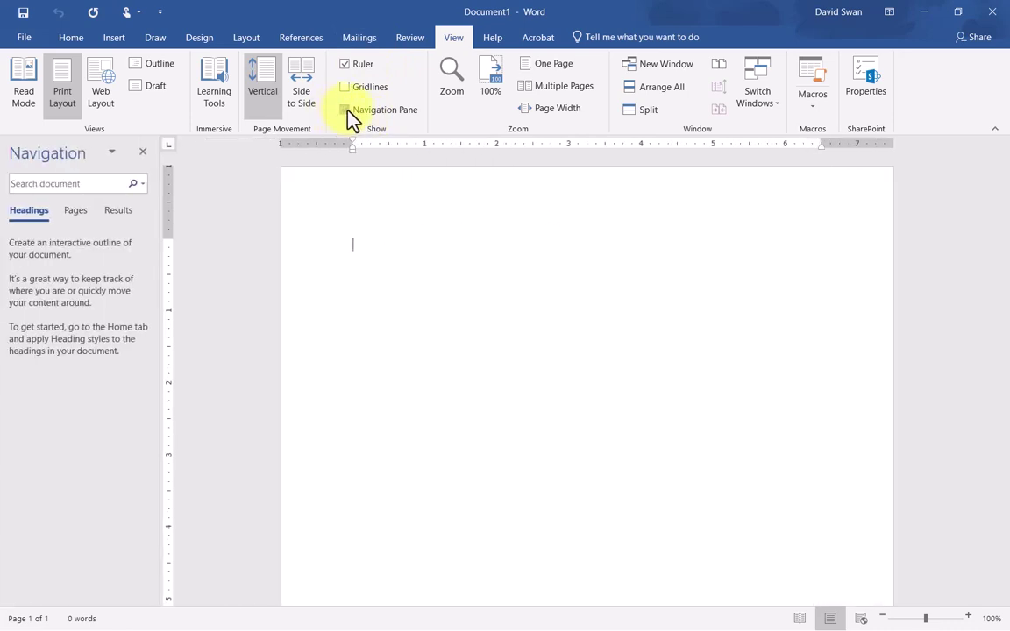
pyautogui.click(66, 39)
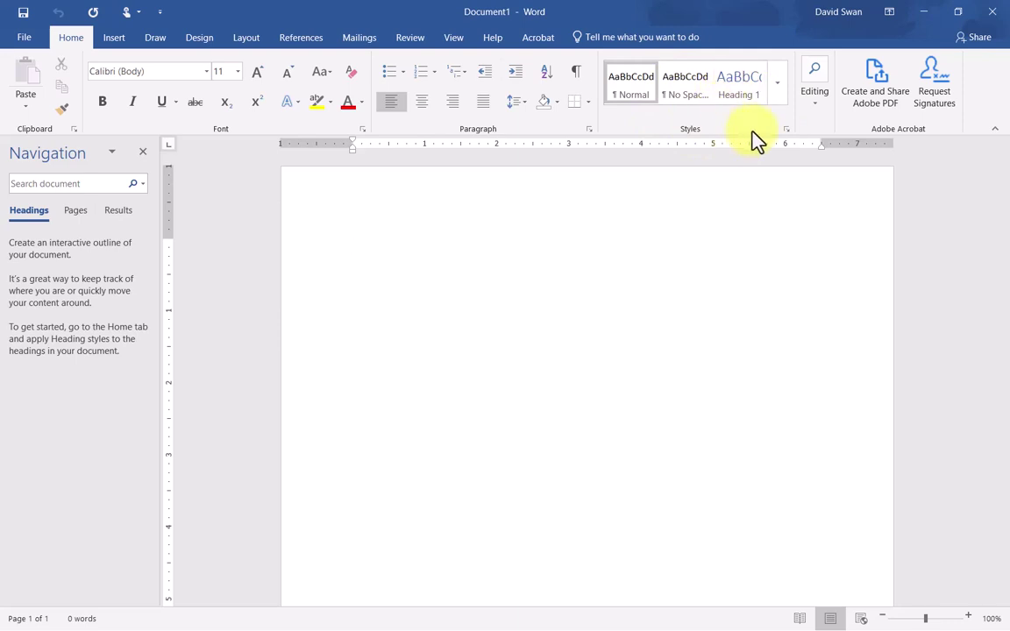
# Expand the full Styles gallery to review the built-in styles, then dismiss it.
pyautogui.click(777, 104)
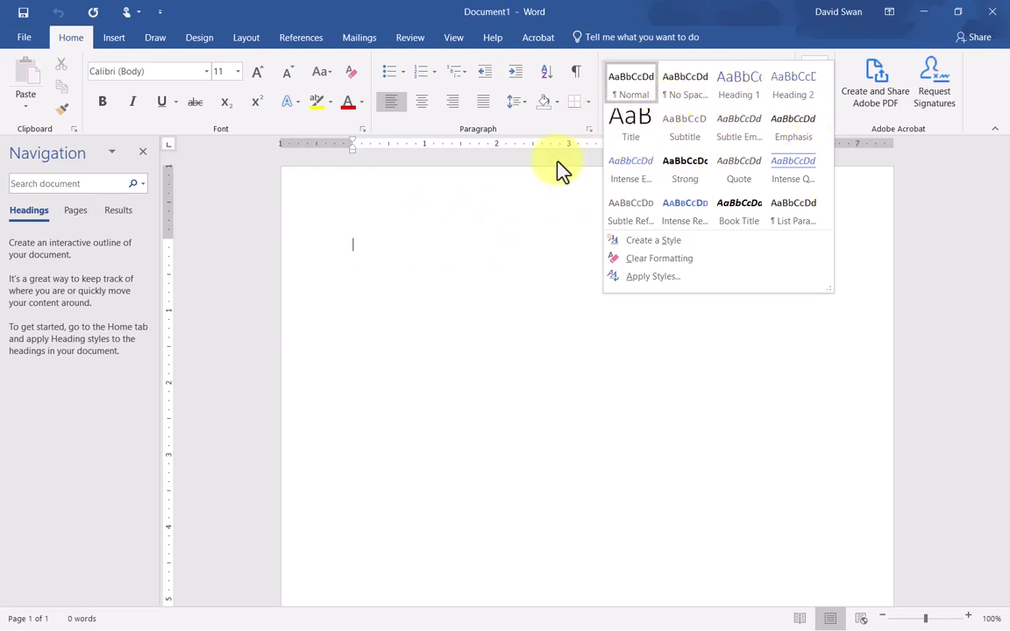
pyautogui.click(403, 254)
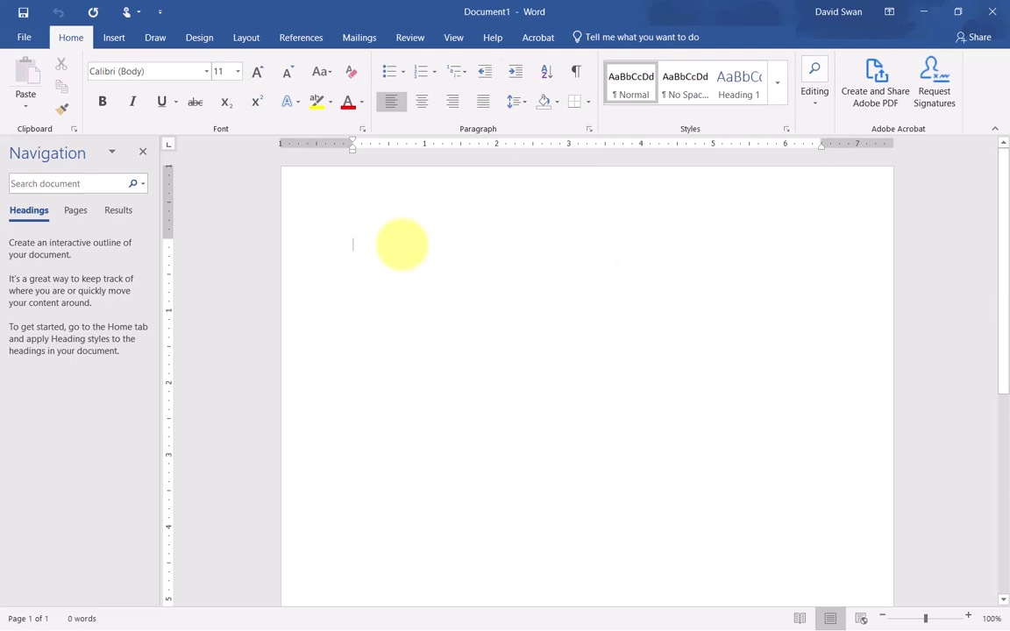
# Type 'Title', 'Heading 1', 'Heading 2', 'Heading 3' and 'Heading 4' on five separate lines.
pyautogui.write('Title')
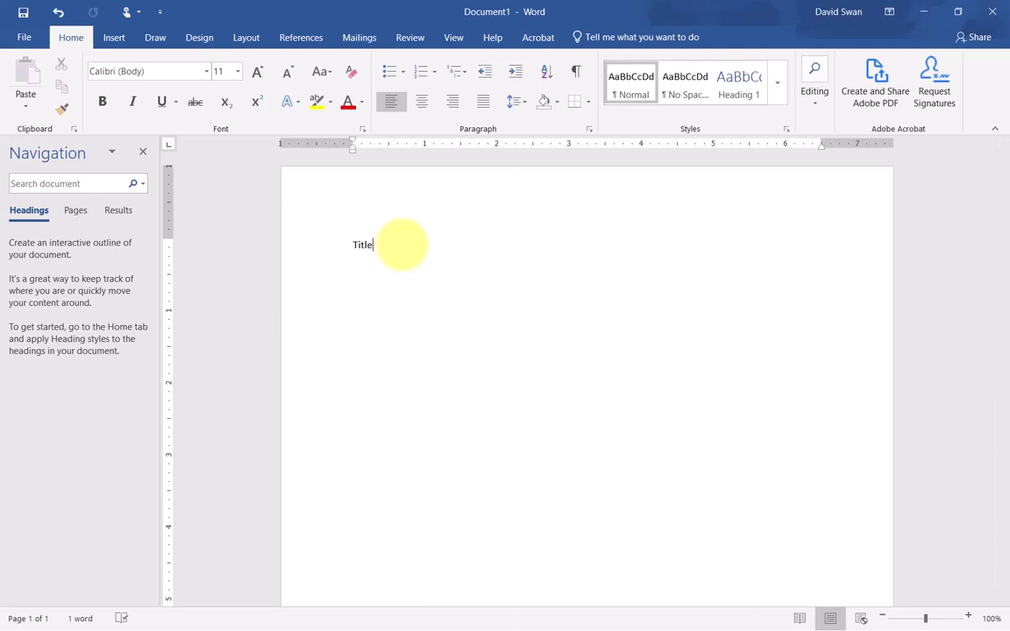
pyautogui.press('Return')
pyautogui.write('Heading 1')
pyautogui.press('Return')
pyautogui.write('Heading ')
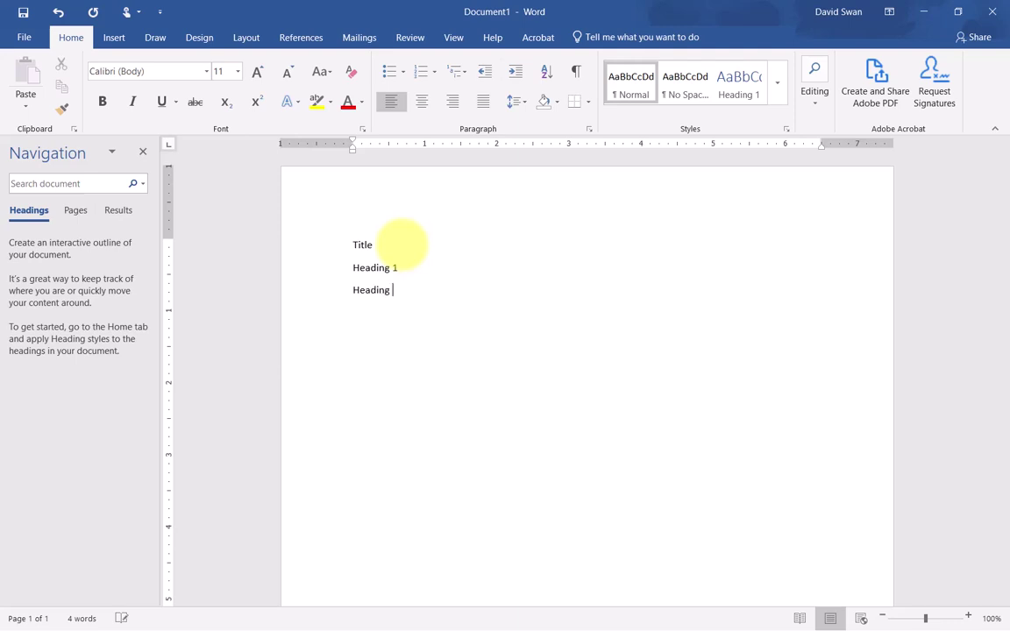
pyautogui.write('2')
pyautogui.press('Return')
pyautogui.write('Heading 3')
pyautogui.press('Return')
pyautogui.write('Heading 4')
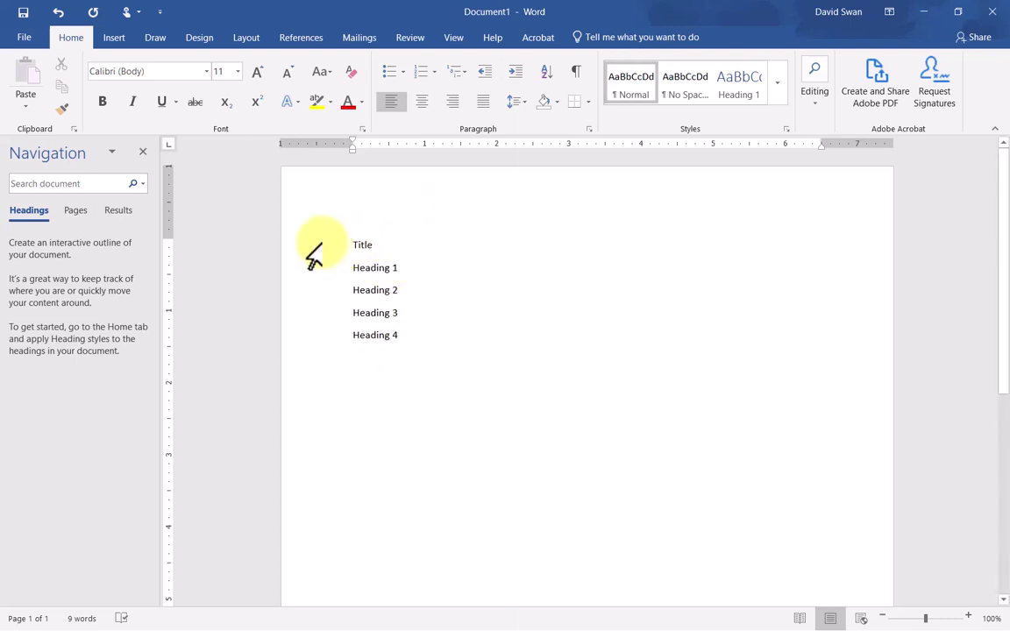
pyautogui.click(364, 245)
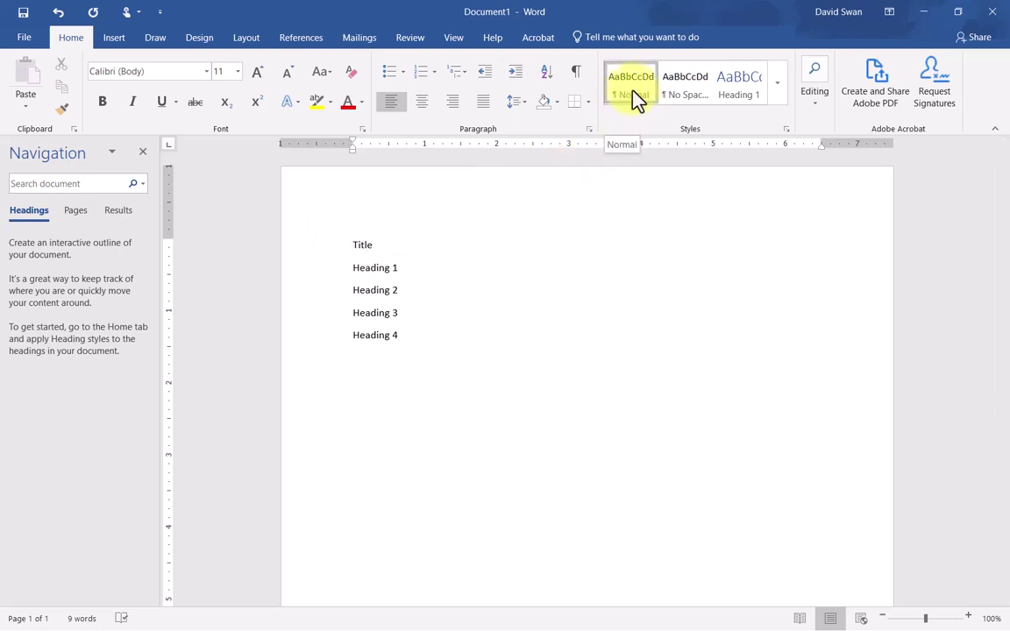
# Apply the 28 pt Calibri Light Title style to the word Title on the first line.
pyautogui.doubleClick(364, 245)
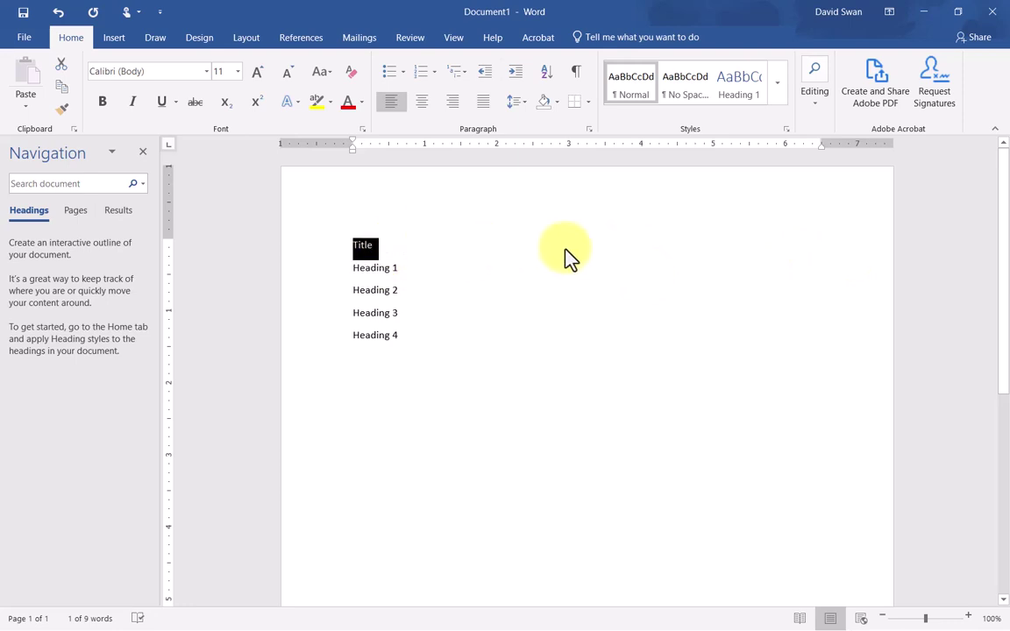
pyautogui.click(777, 92)
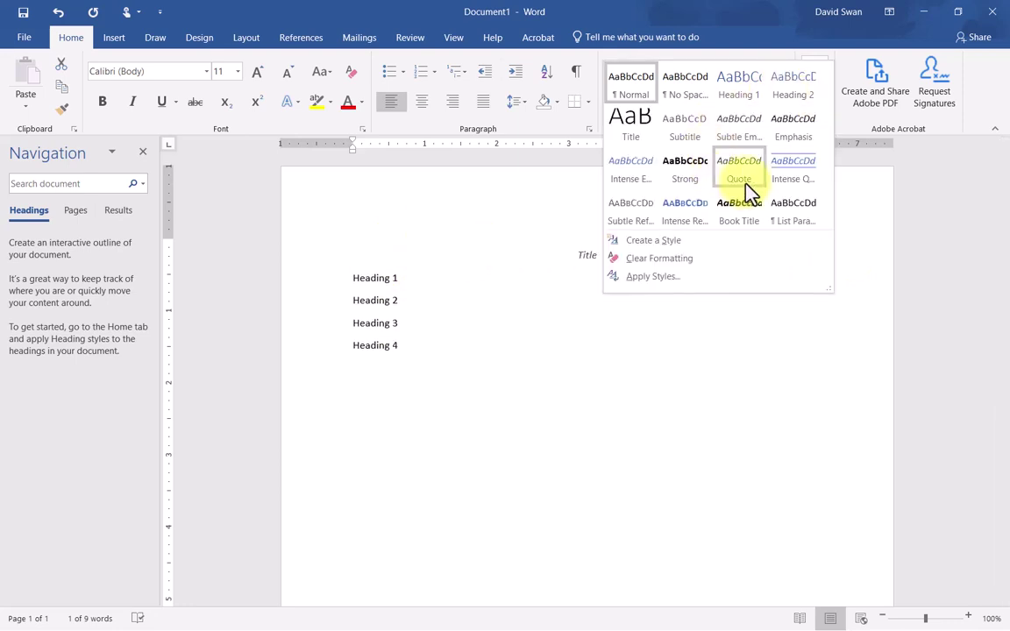
pyautogui.click(639, 136)
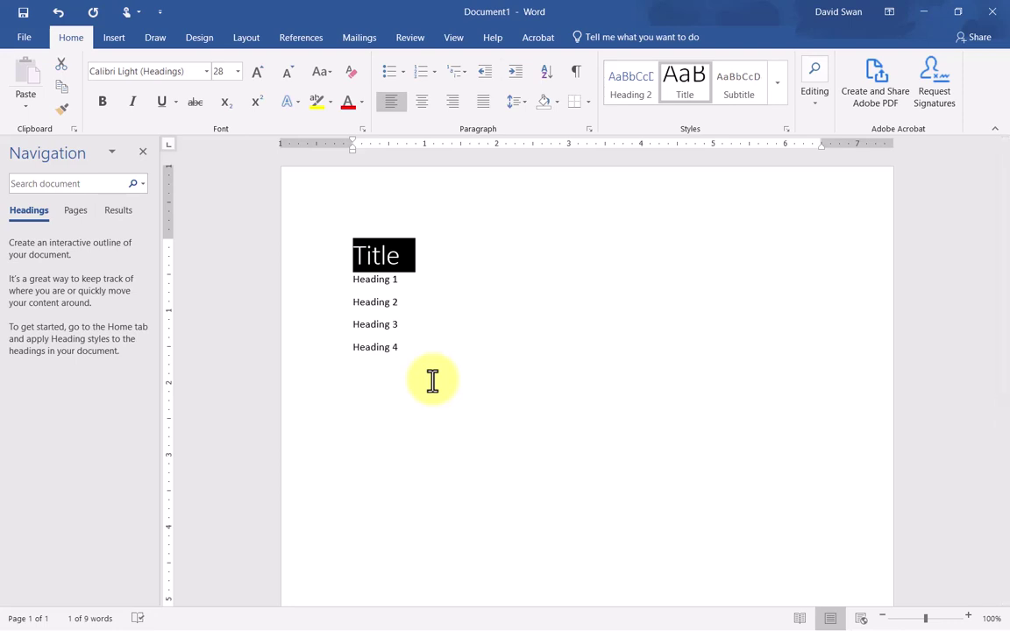
pyautogui.click(381, 254)
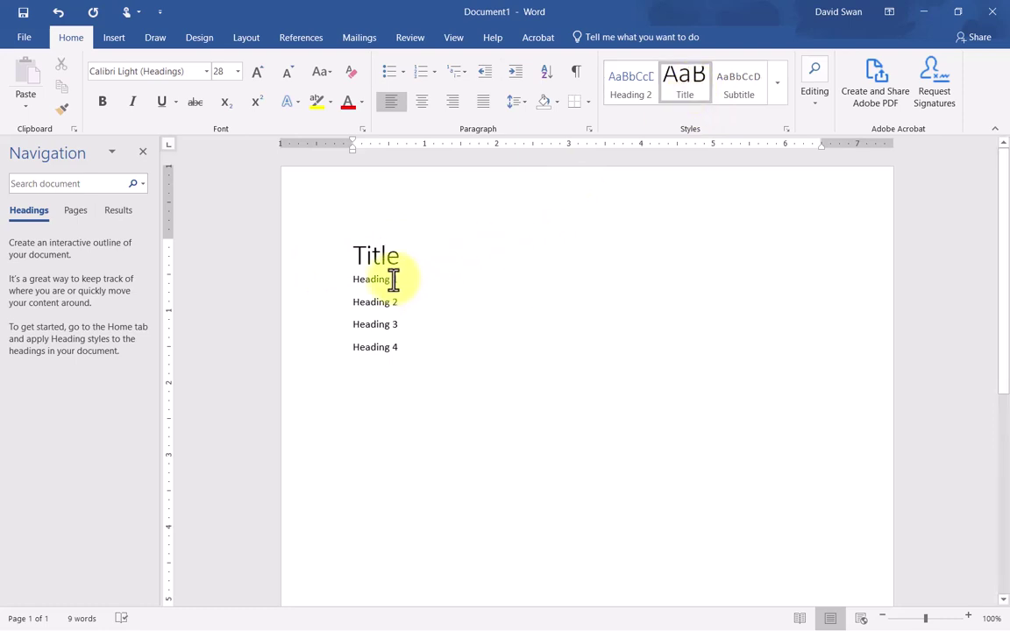
# Apply the 16 pt Heading 1 style to the Heading 1 line and check the resulting font sizes.
pyautogui.moveTo(392, 280); pyautogui.dragTo(349, 279)
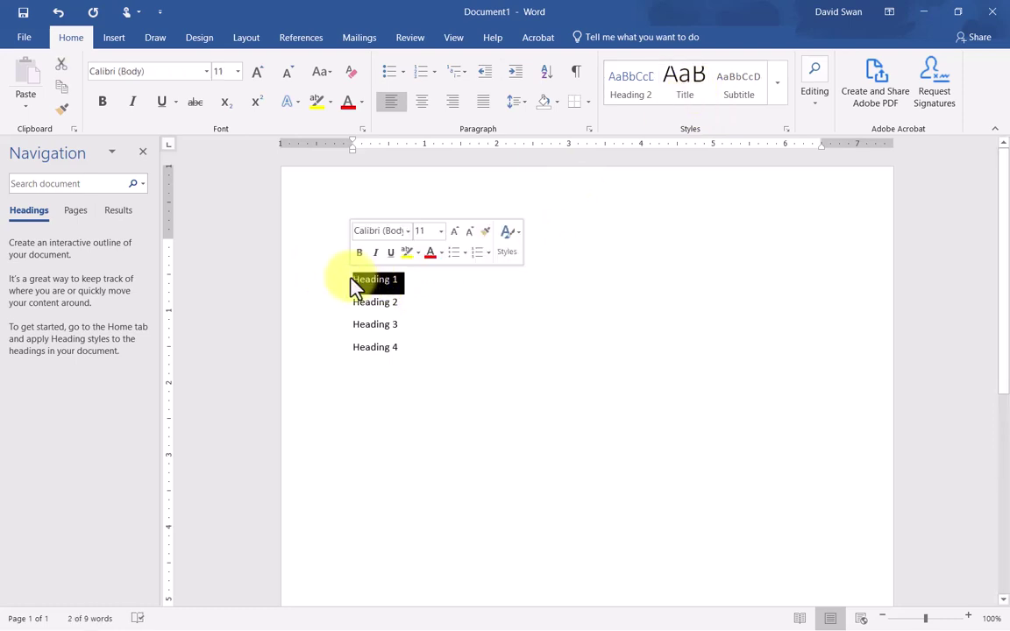
pyautogui.click(785, 94)
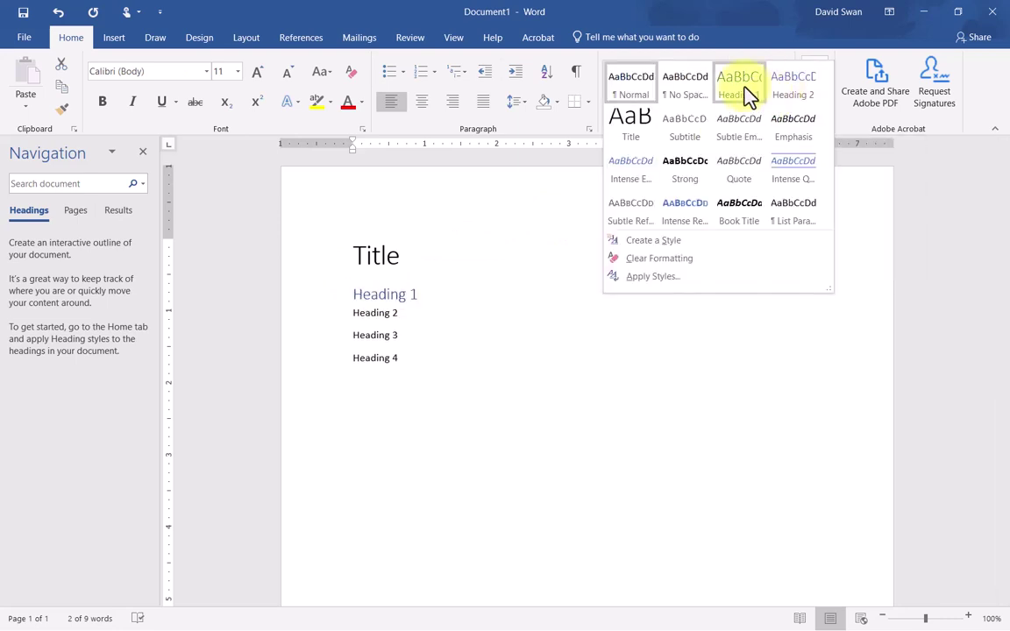
pyautogui.click(743, 94)
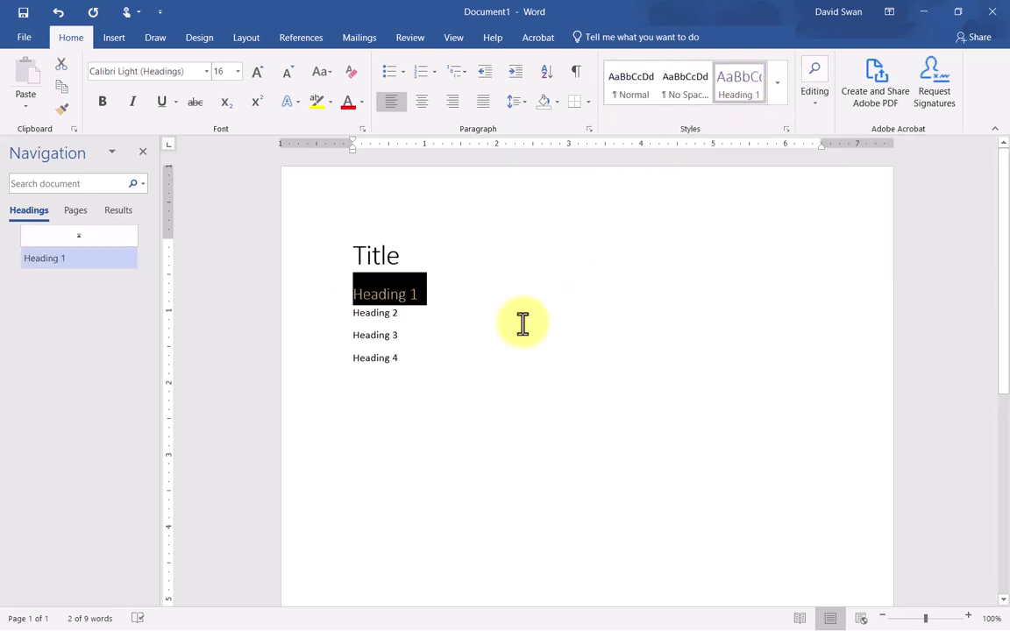
pyautogui.click(504, 400)
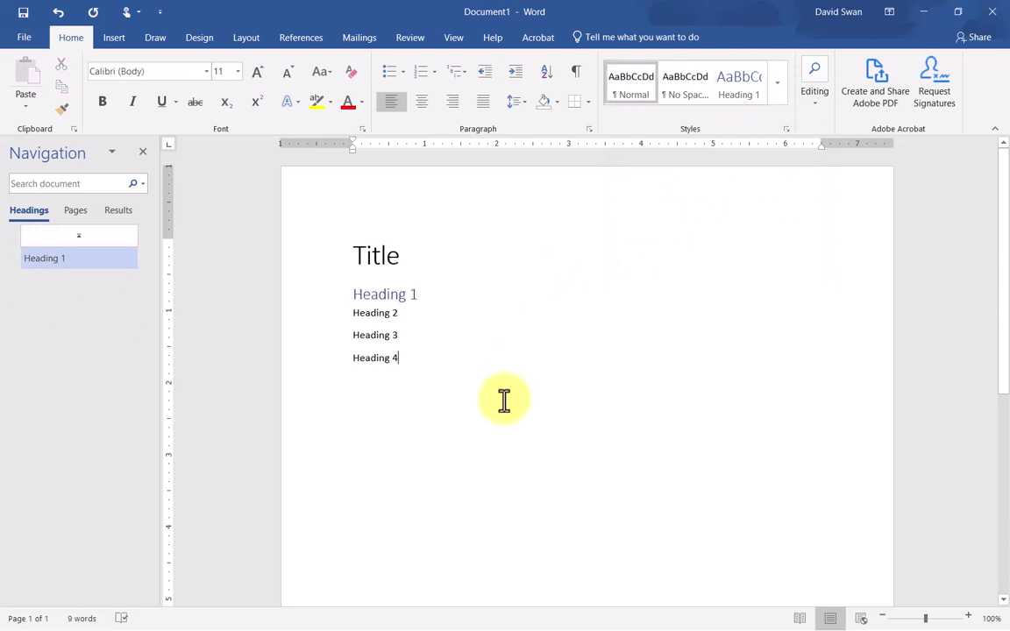
pyautogui.click(373, 255)
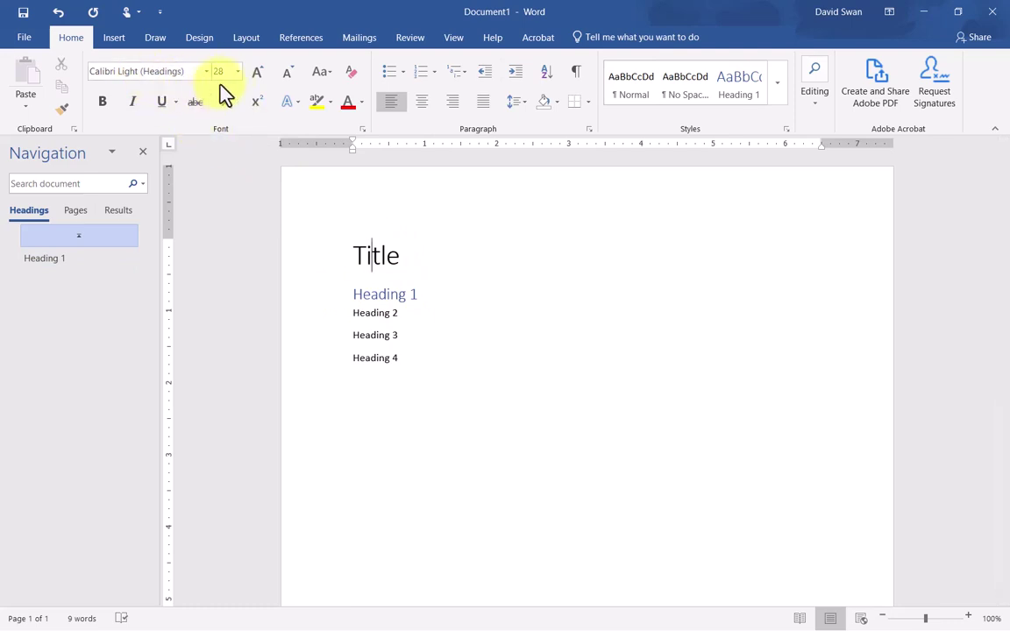
pyautogui.click(381, 294)
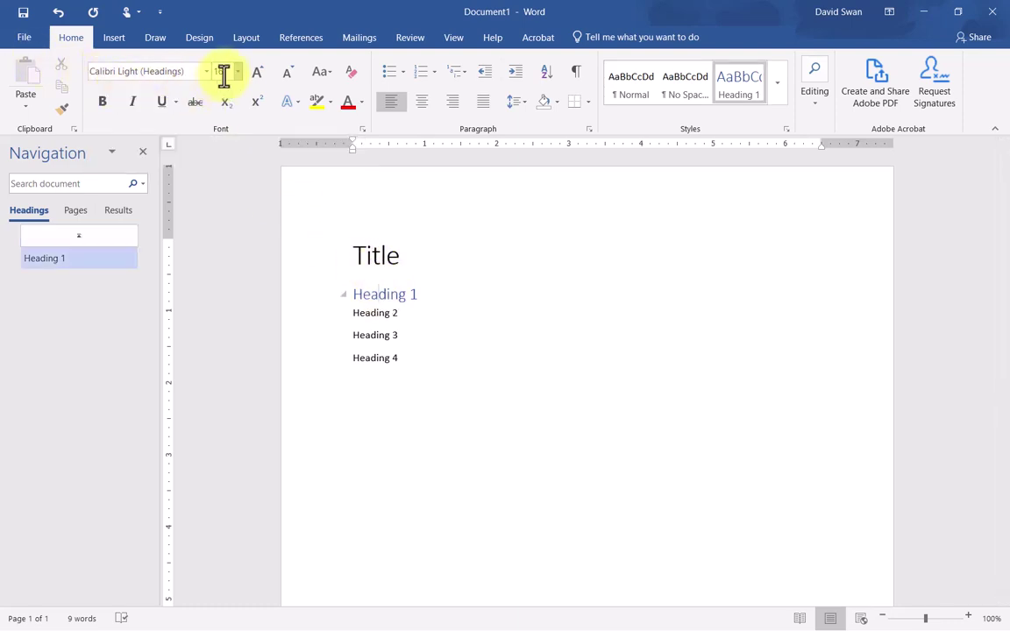
# Give the Heading 2 line Word's 13 pt Calibri Light Heading 2 style.
pyautogui.moveTo(392, 314); pyautogui.dragTo(350, 308)
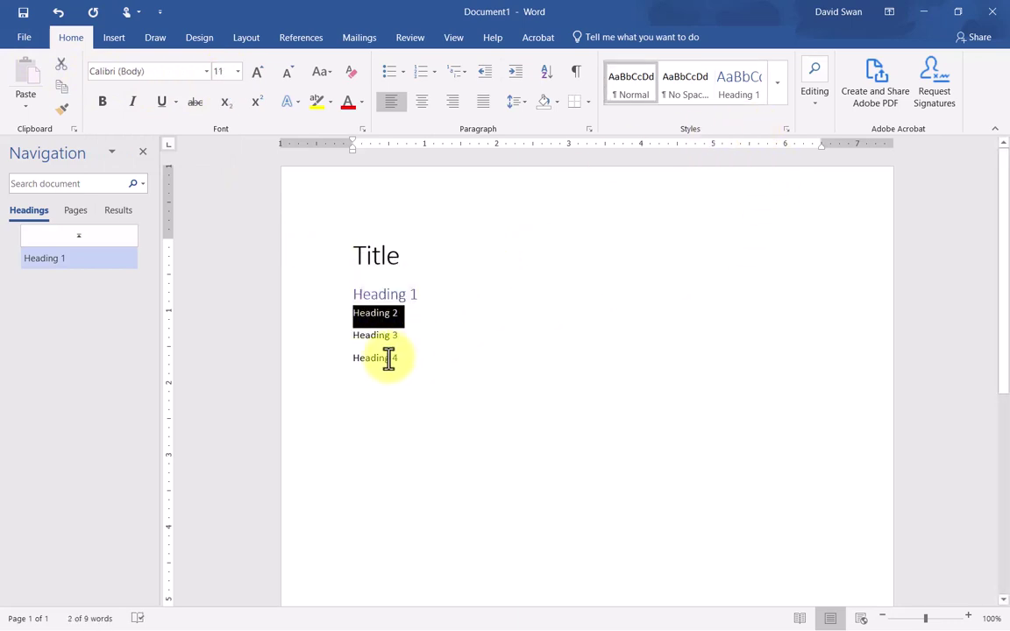
pyautogui.click(776, 96)
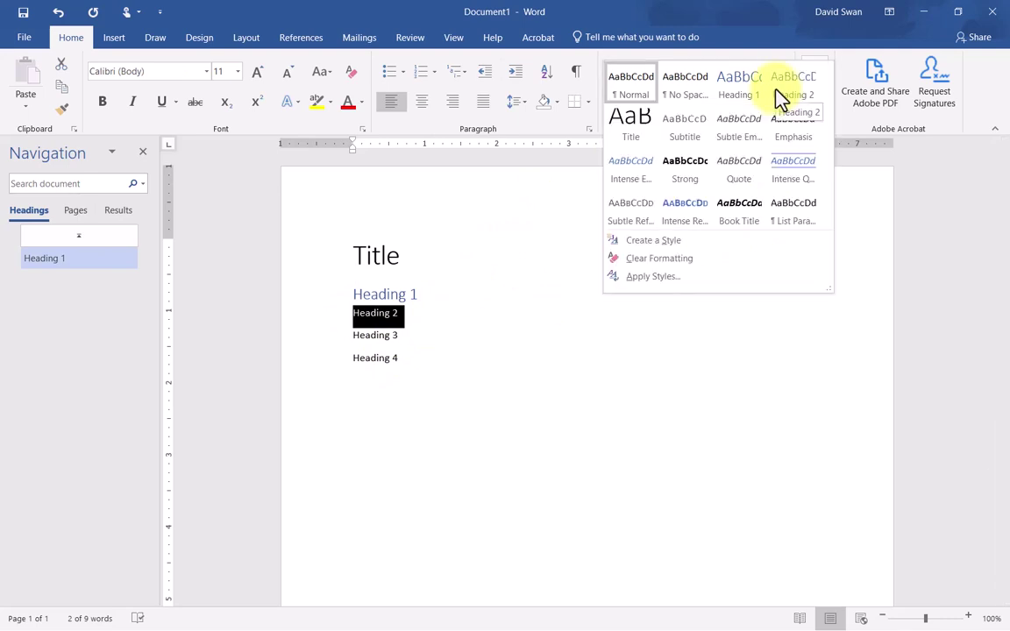
pyautogui.click(798, 88)
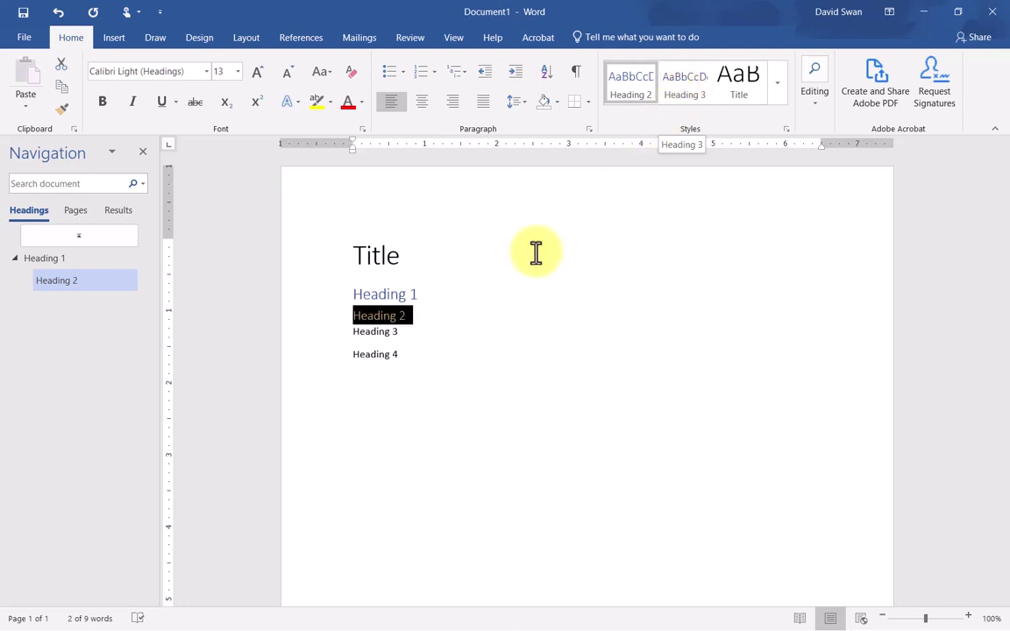
# Apply the 12 pt Calibri Light Heading 3 style to the Heading 3 line.
pyautogui.click(406, 335)
pyautogui.moveTo(406, 336); pyautogui.dragTo(354, 333)
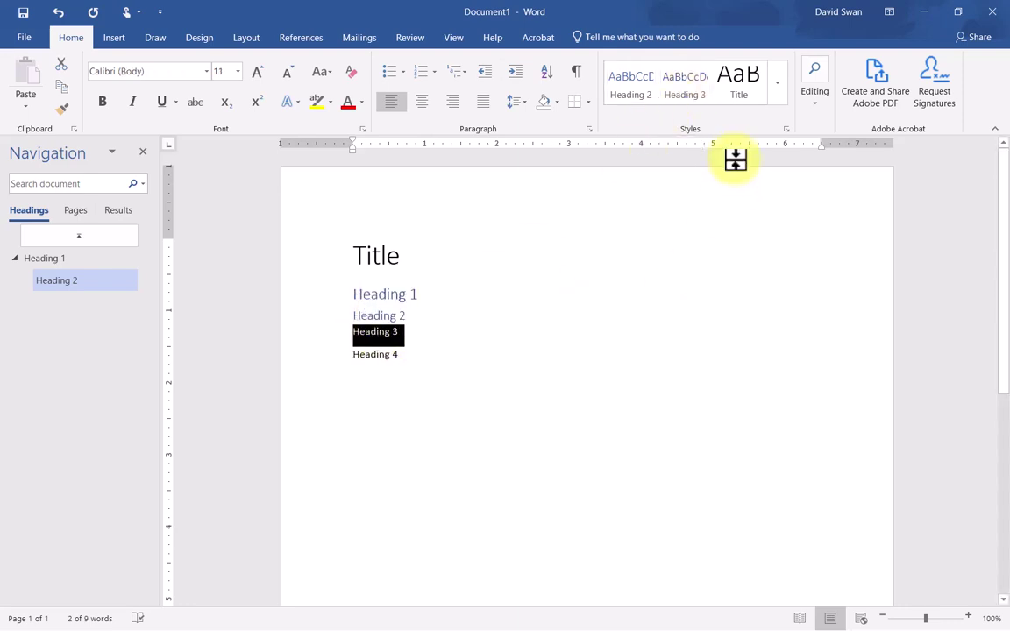
pyautogui.click(686, 89)
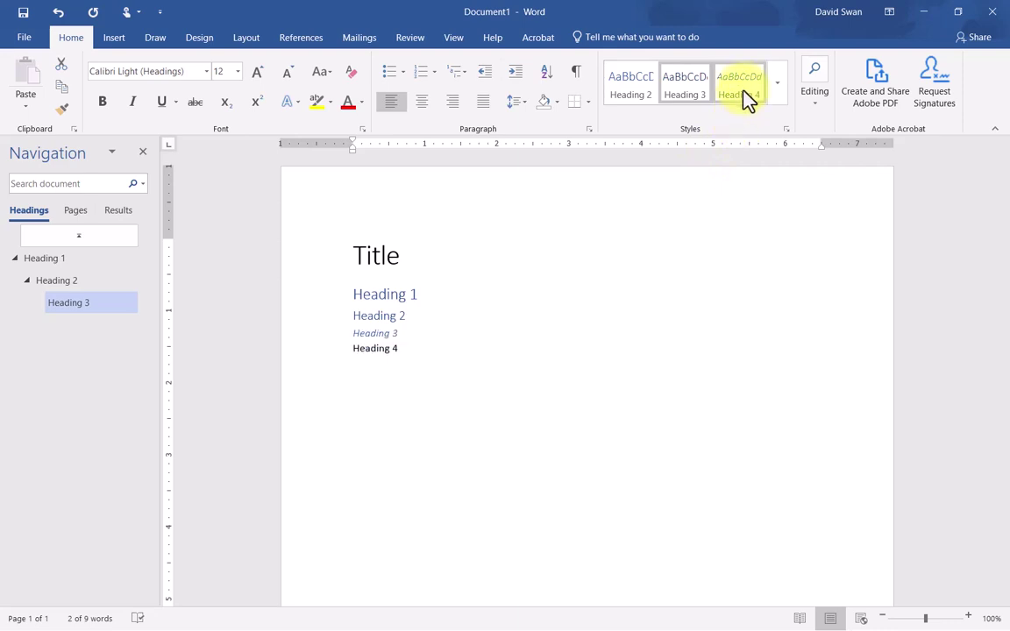
# Apply the 11 pt italic Heading 4 style to the Heading 4 line and check it.
pyautogui.moveTo(404, 350); pyautogui.dragTo(354, 347)
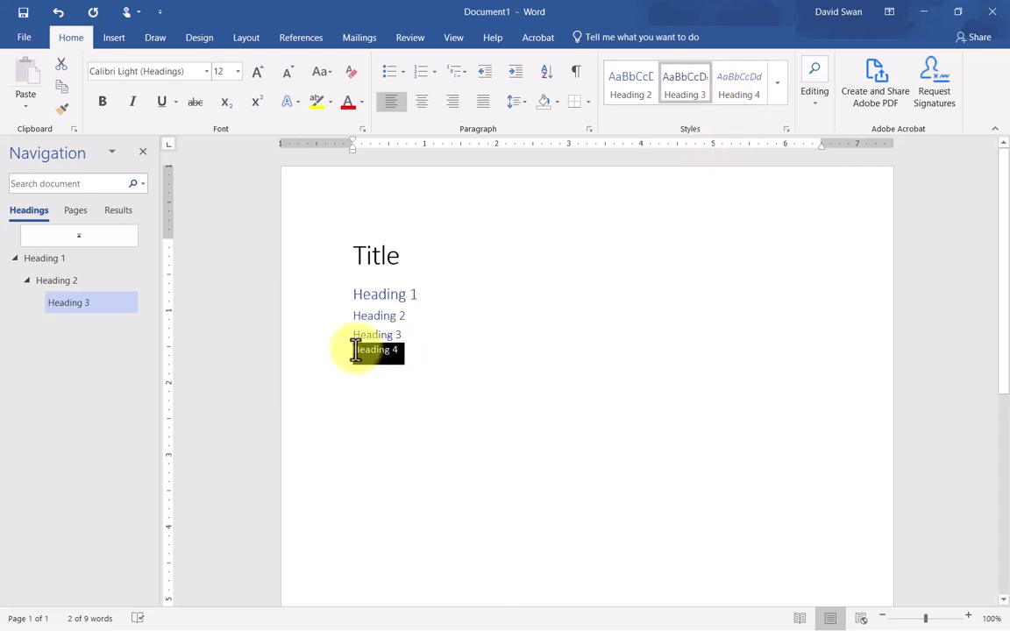
pyautogui.click(753, 93)
pyautogui.click(596, 336)
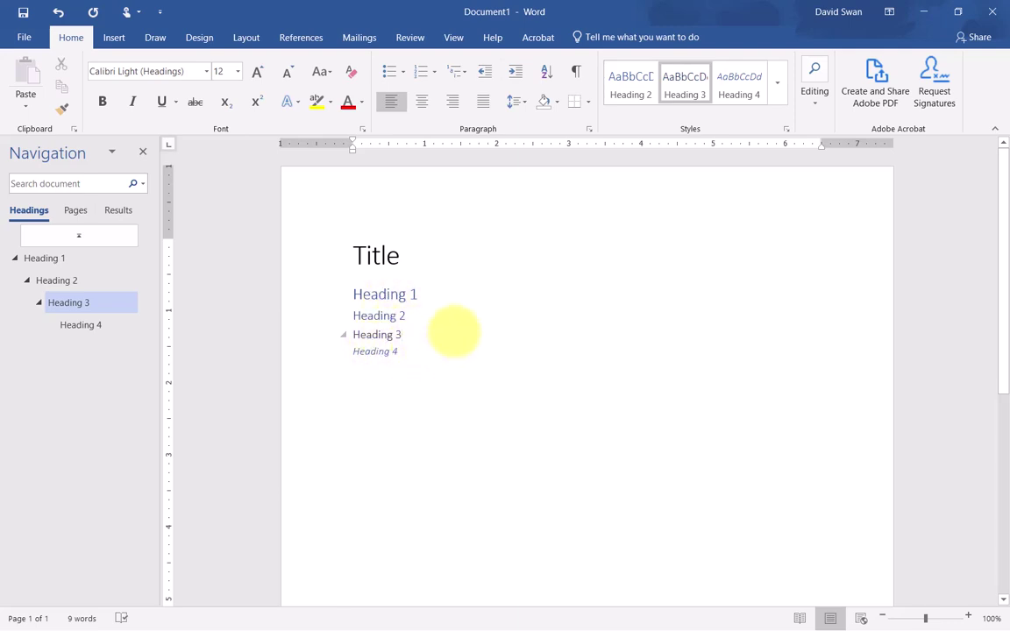
pyautogui.click(379, 351)
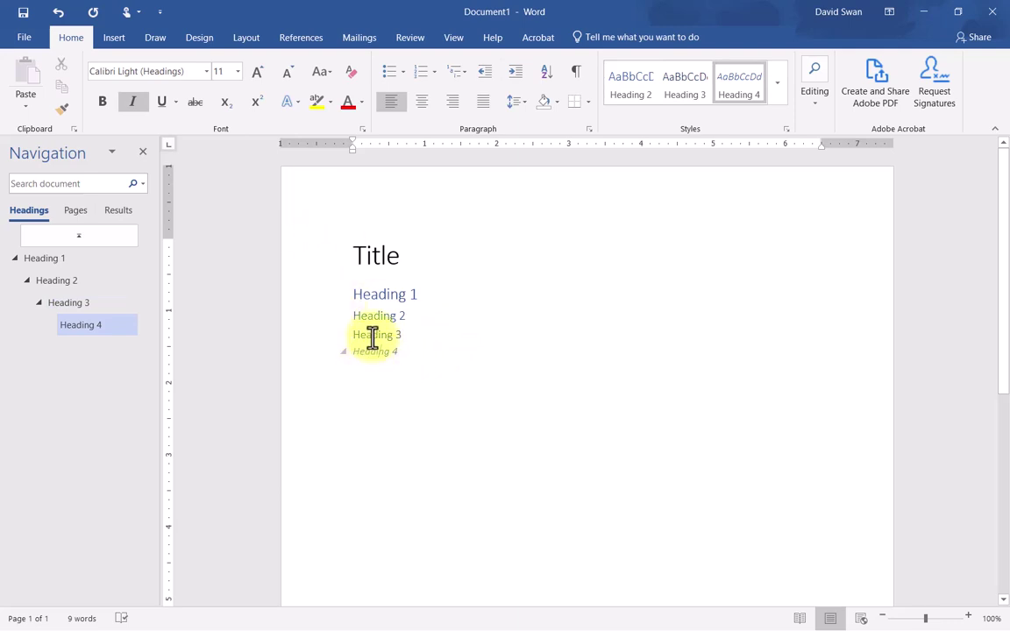
pyautogui.click(371, 337)
pyautogui.click(370, 352)
pyautogui.click(369, 335)
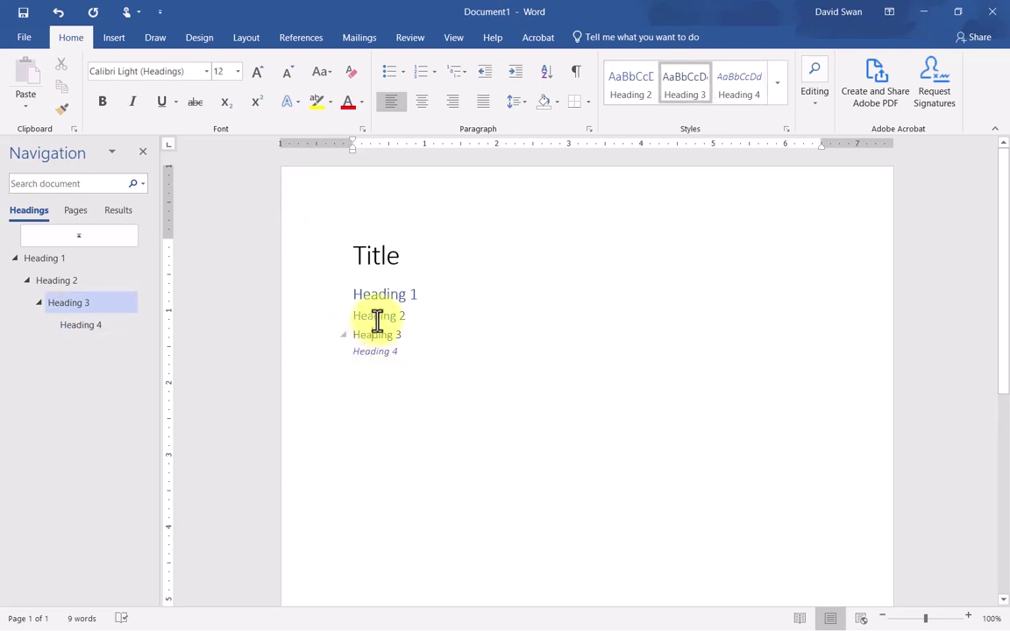
pyautogui.click(378, 317)
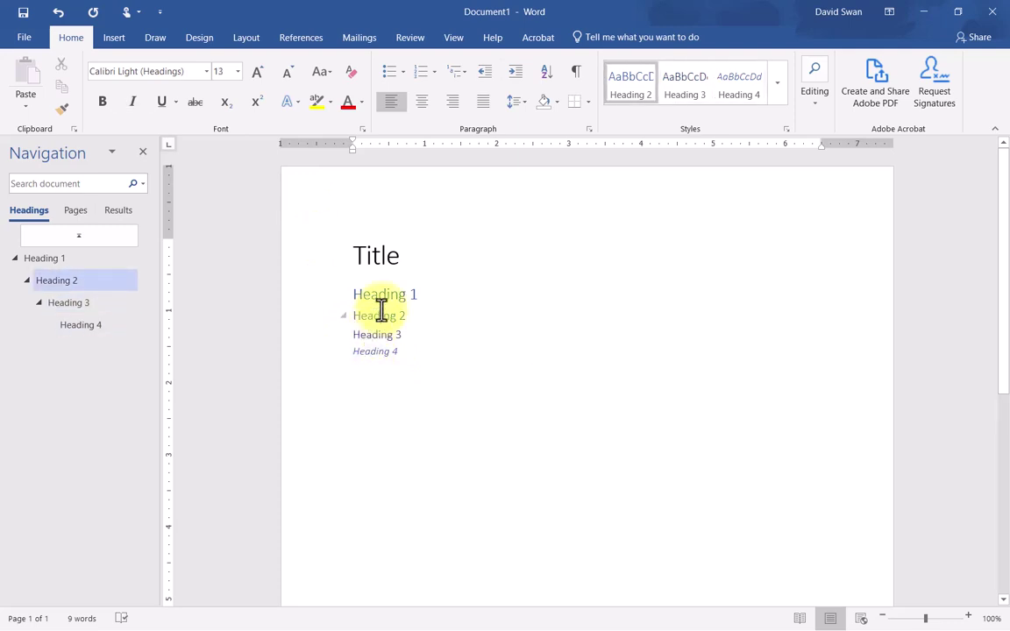
pyautogui.click(383, 295)
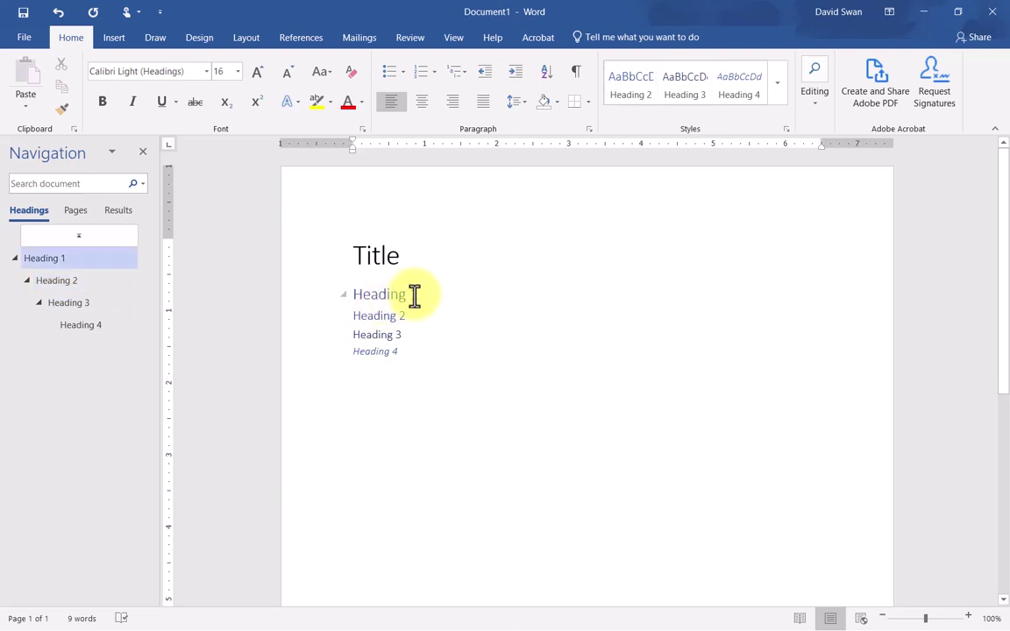
pyautogui.click(378, 257)
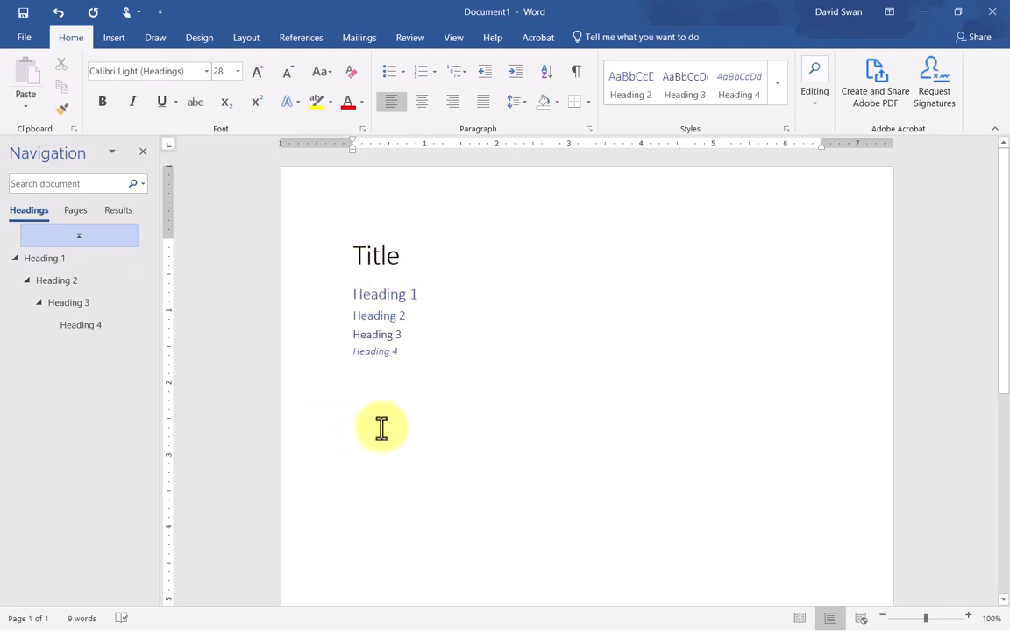
# Reformat the Heading 4 text to 14 pt, bold, not italic, with black font colour.
pyautogui.click(372, 351)
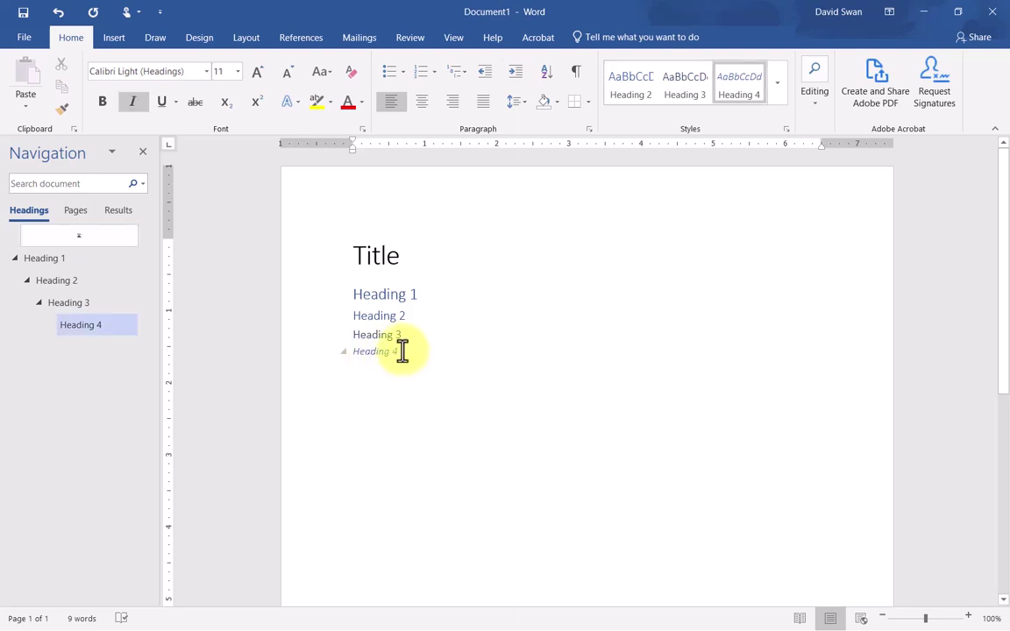
pyautogui.moveTo(401, 350); pyautogui.dragTo(352, 350)
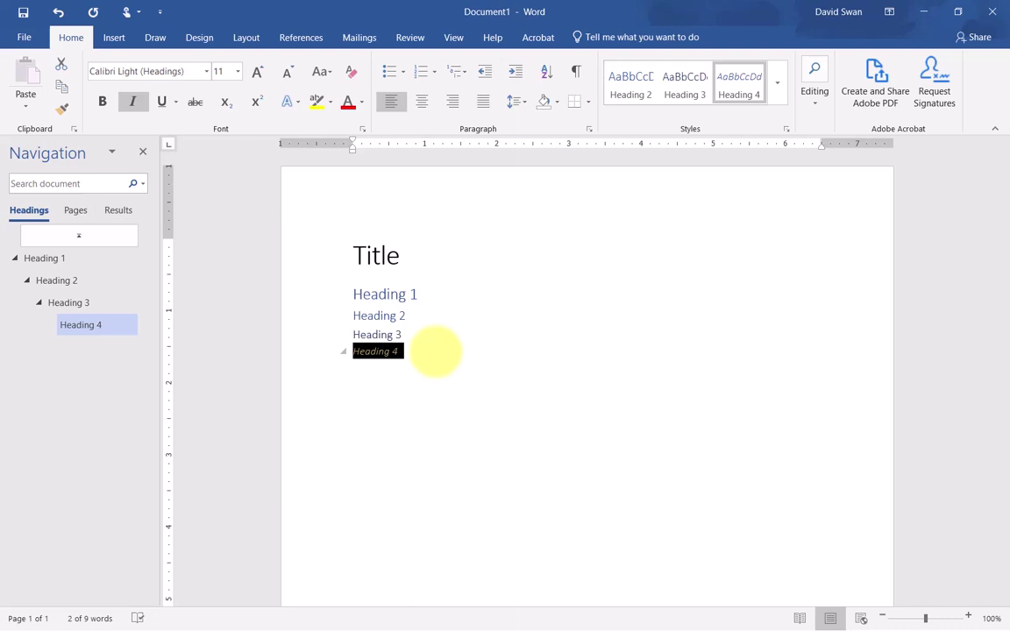
pyautogui.click(237, 72)
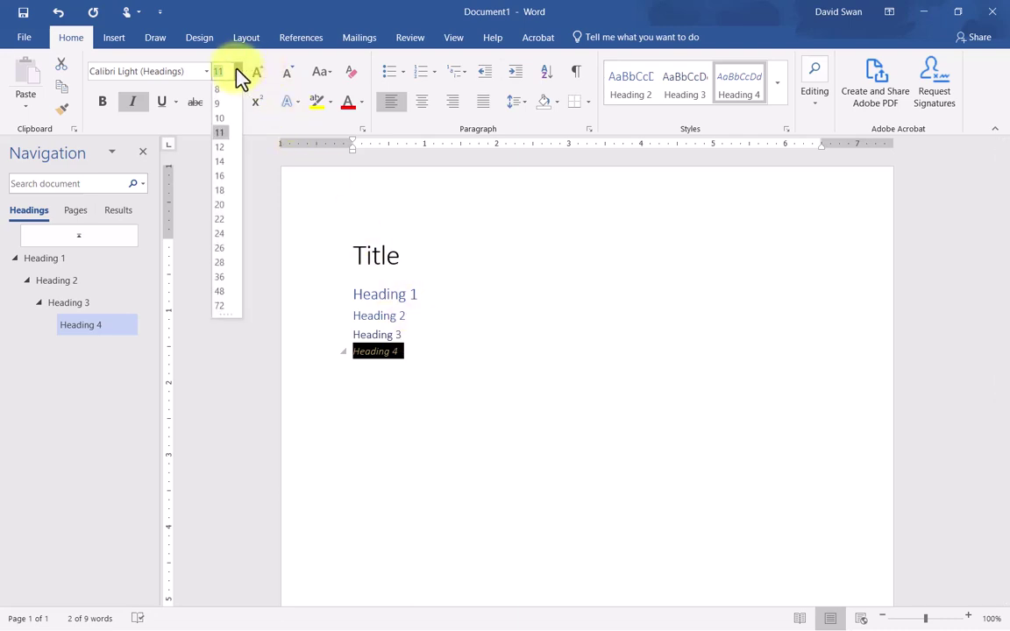
pyautogui.click(216, 162)
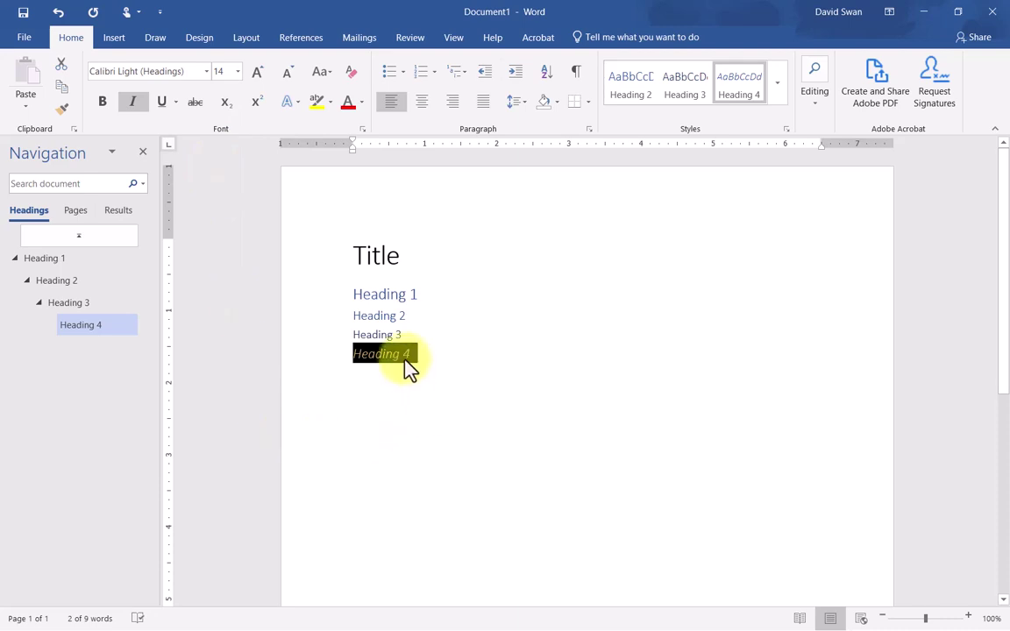
pyautogui.click(135, 105)
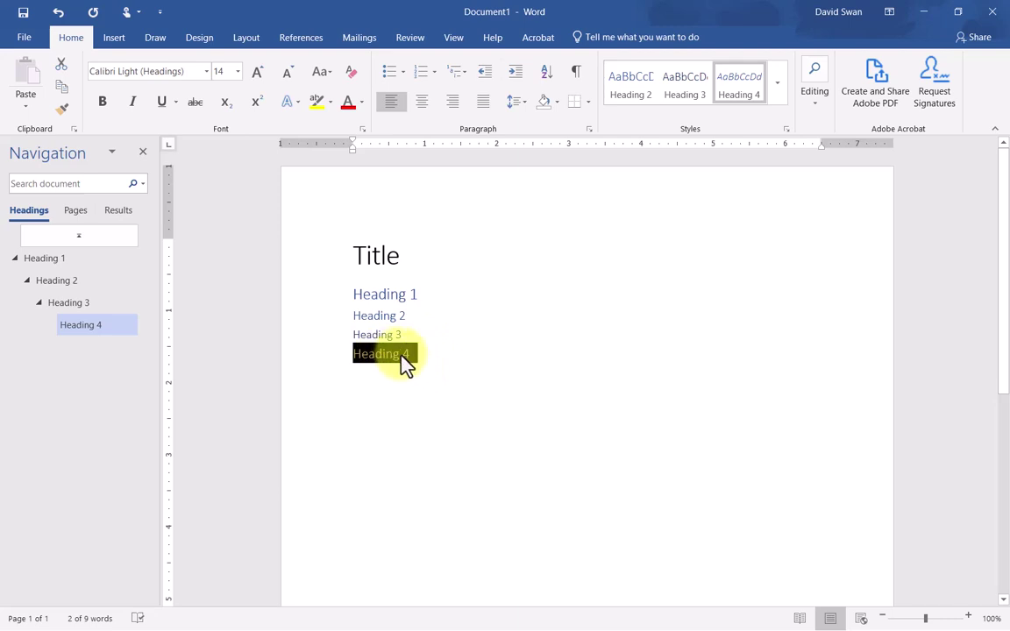
pyautogui.click(102, 105)
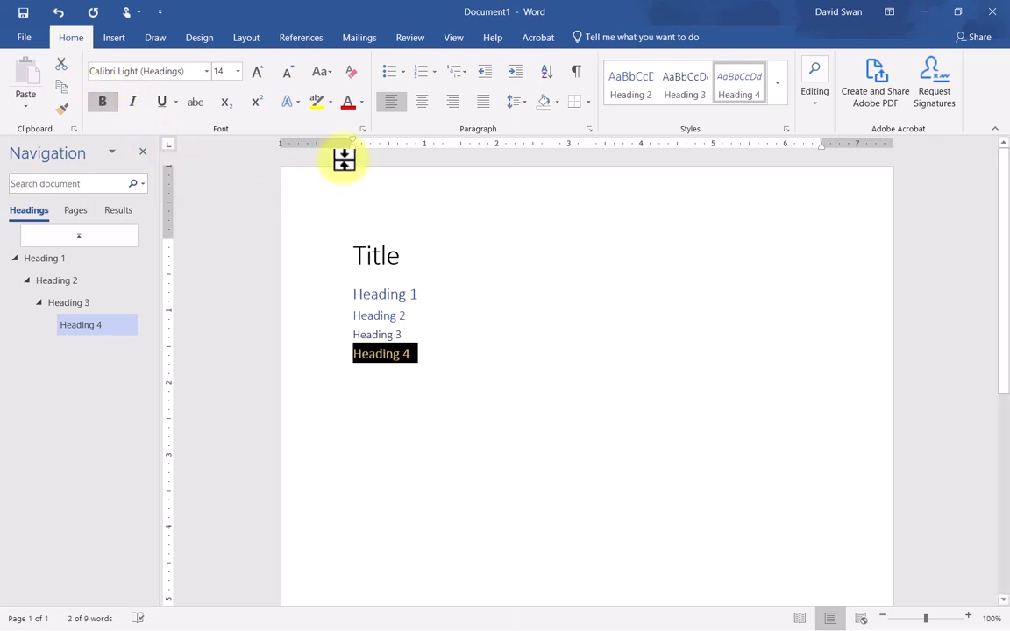
pyautogui.click(361, 102)
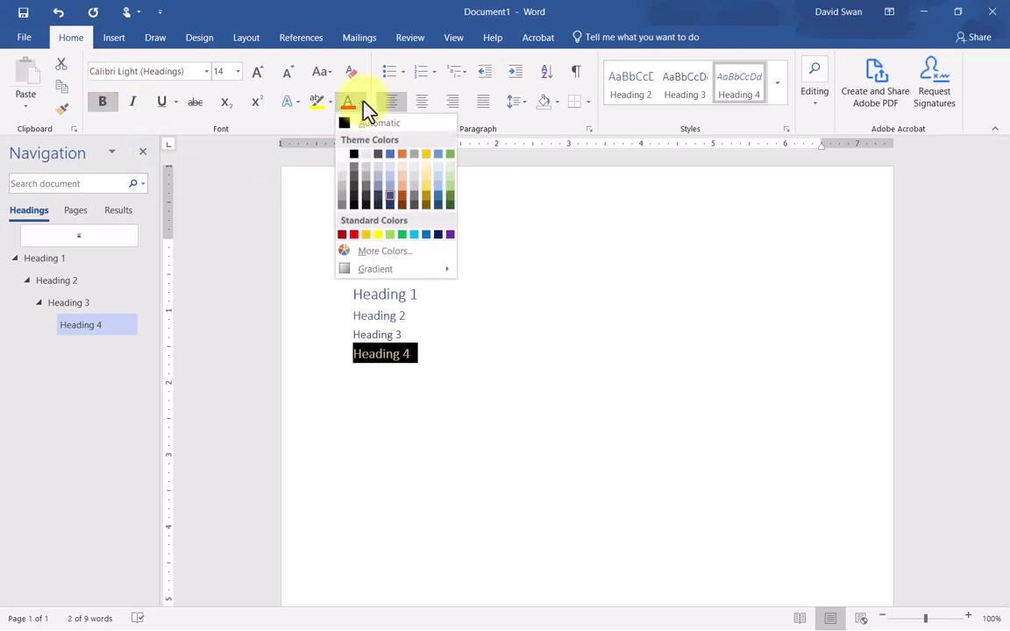
pyautogui.click(352, 155)
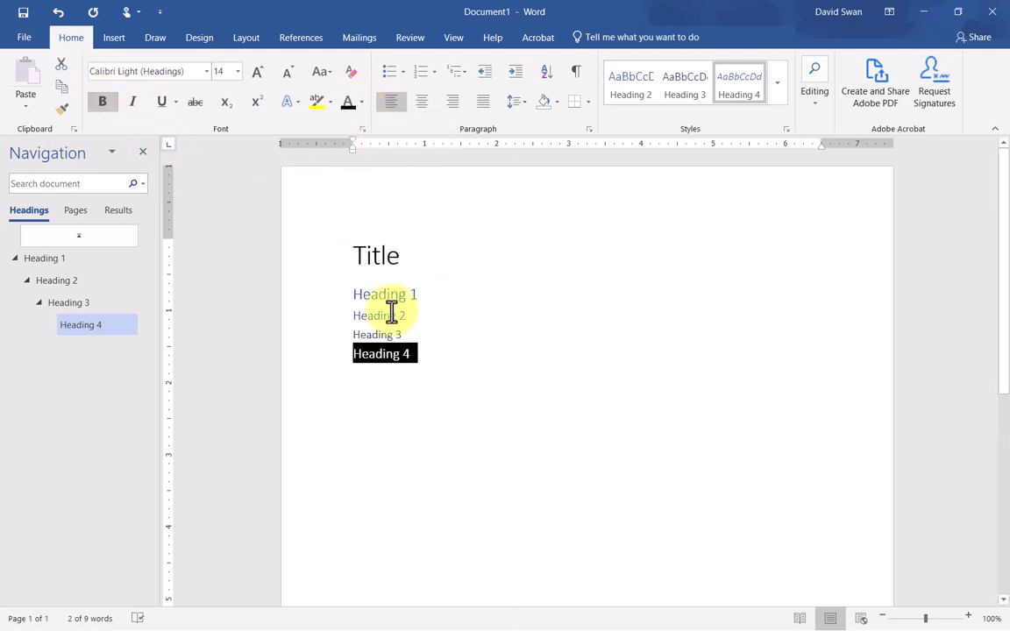
pyautogui.click(415, 413)
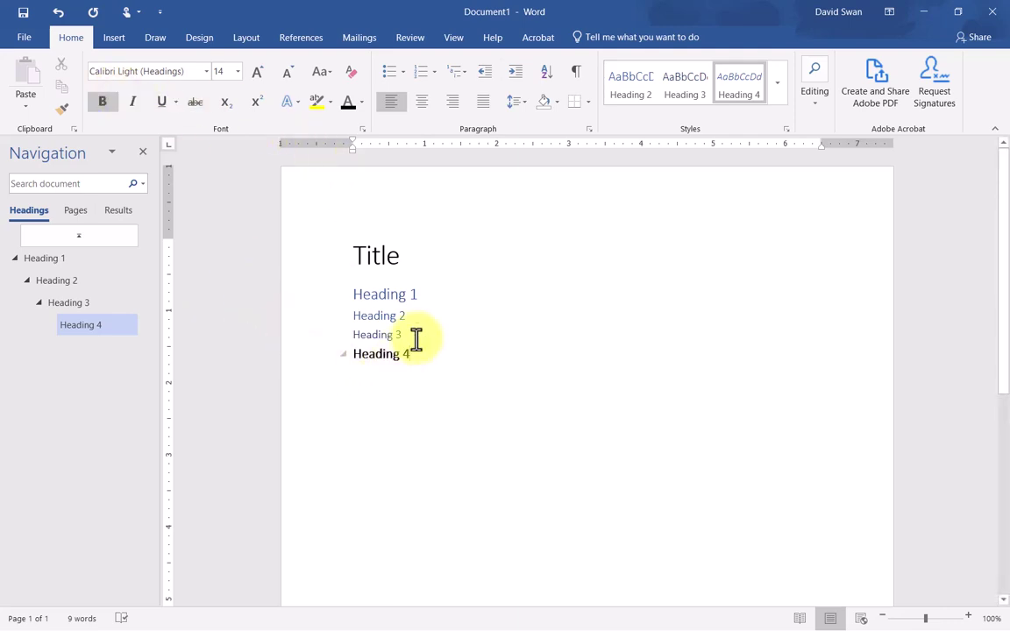
# Set the Heading 3 text to 16 pt size, bold, and black font colour.
pyautogui.moveTo(407, 334); pyautogui.dragTo(343, 332)
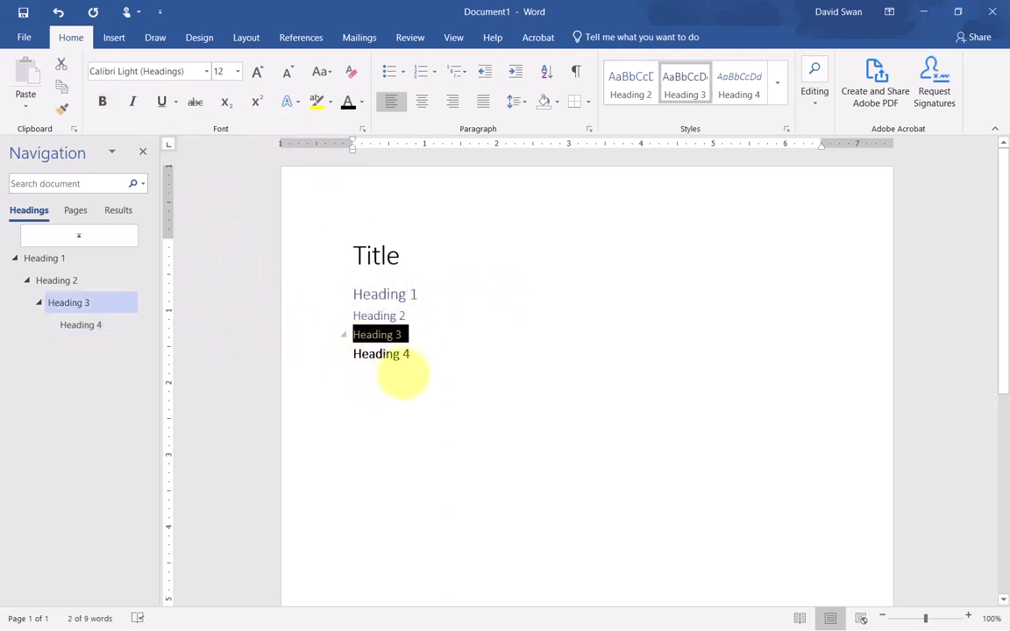
pyautogui.click(238, 73)
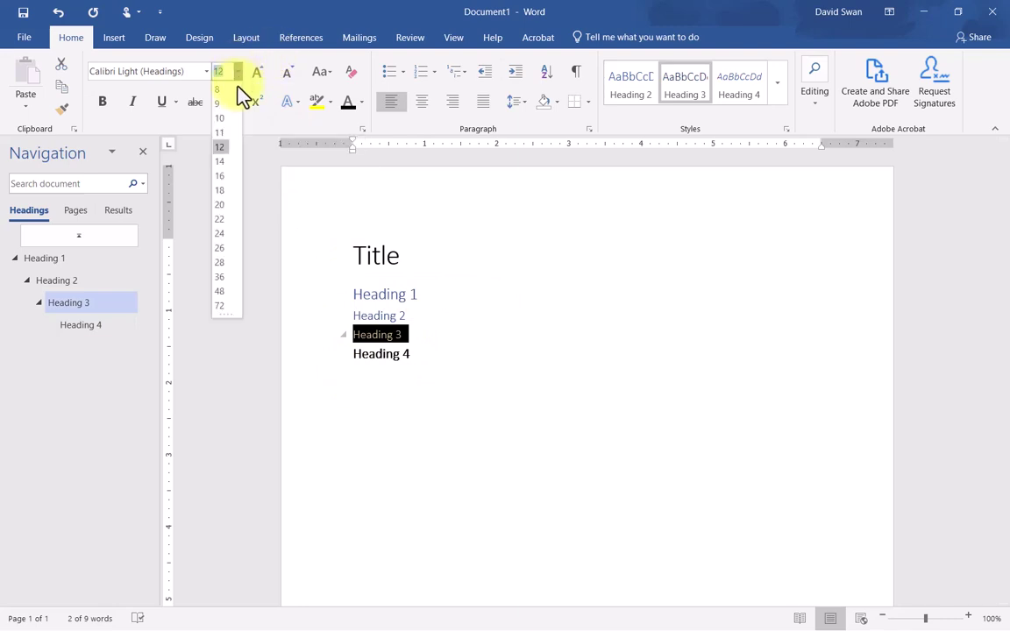
pyautogui.click(224, 176)
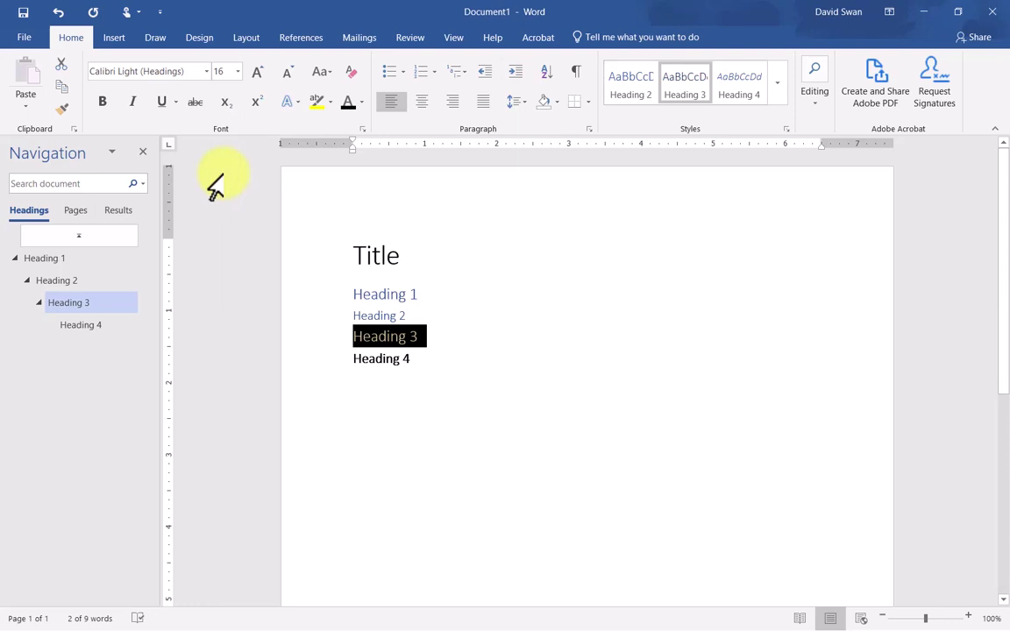
pyautogui.click(104, 102)
pyautogui.click(360, 103)
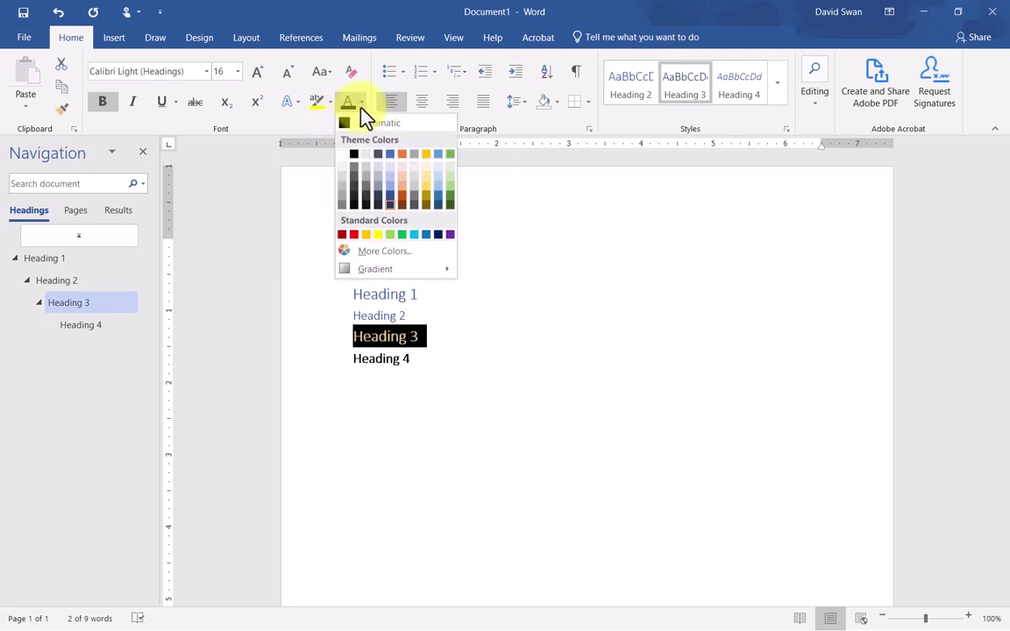
pyautogui.click(351, 157)
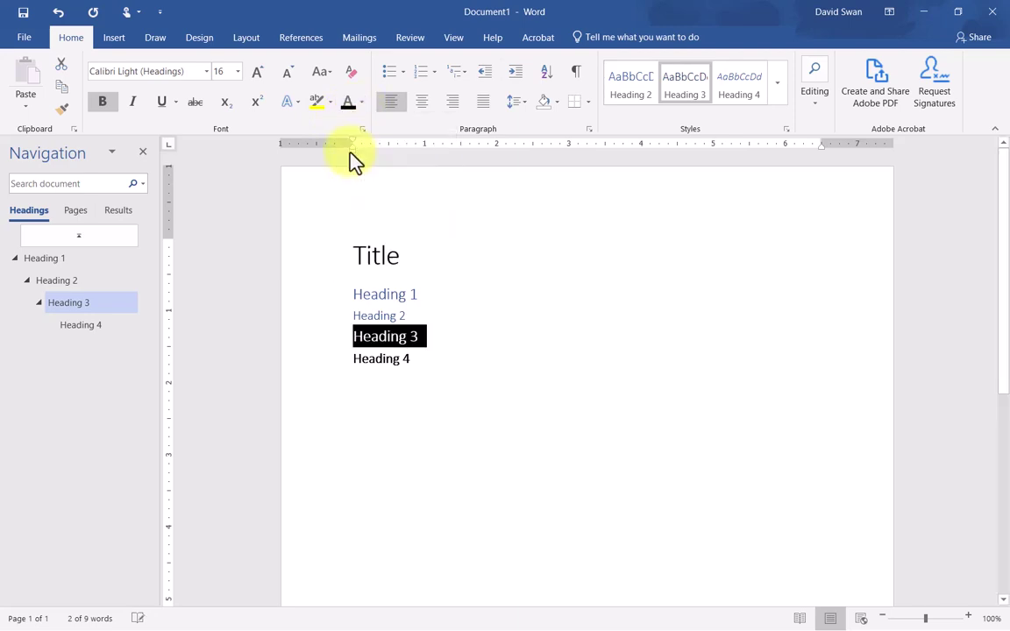
# Select the Heading 4 line and update the Heading 4 style to its 14 pt bold black formatting.
pyautogui.click(414, 358)
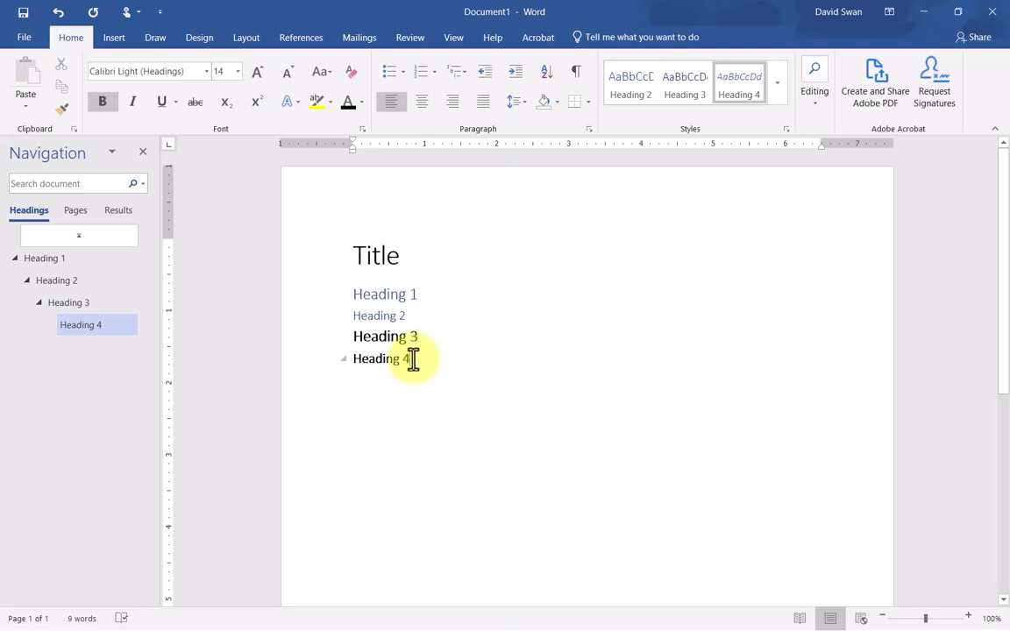
pyautogui.moveTo(416, 359); pyautogui.dragTo(355, 361)
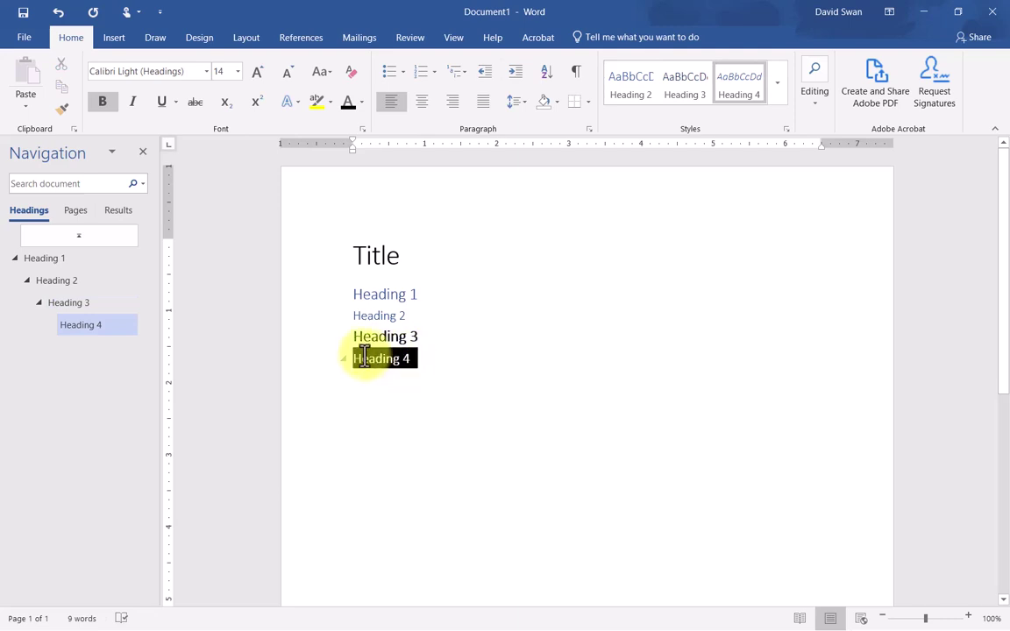
pyautogui.click(367, 386)
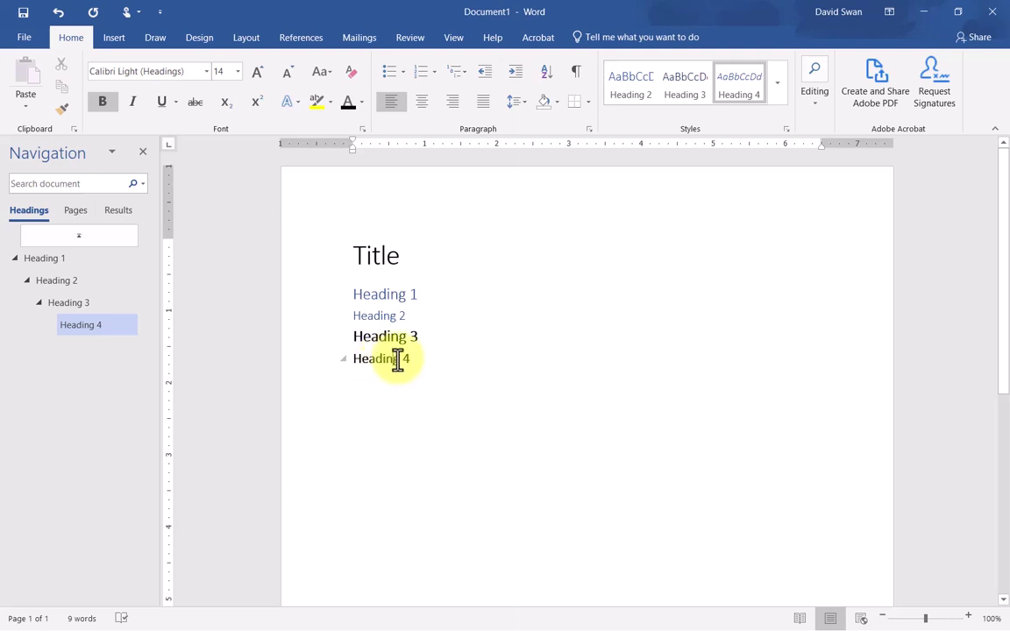
pyautogui.moveTo(415, 360); pyautogui.dragTo(360, 360)
pyautogui.click(397, 377)
pyautogui.moveTo(415, 359); pyautogui.dragTo(355, 362)
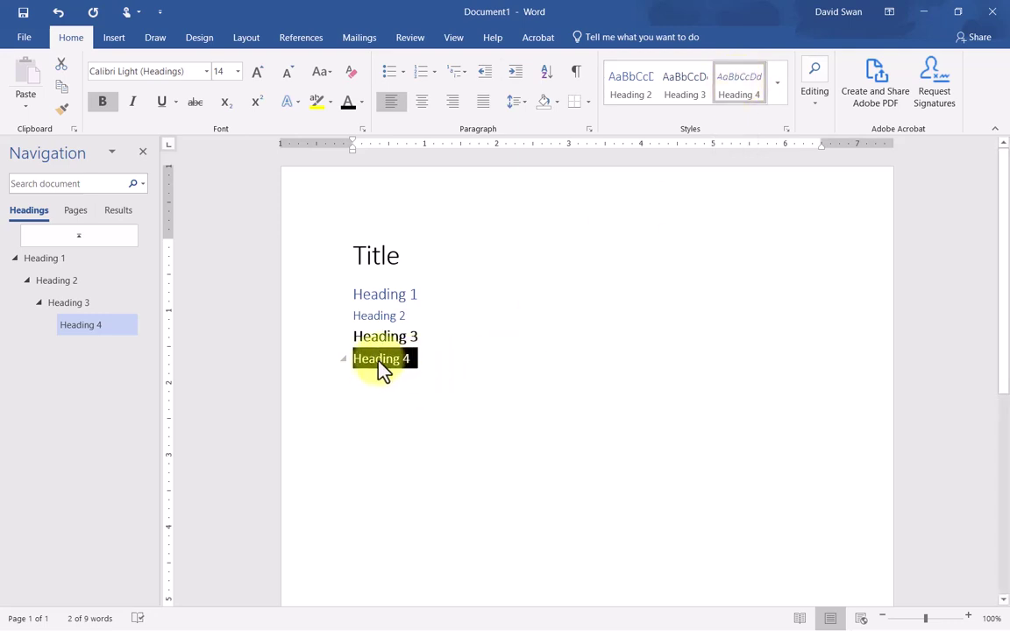
pyautogui.rightClick(740, 94)
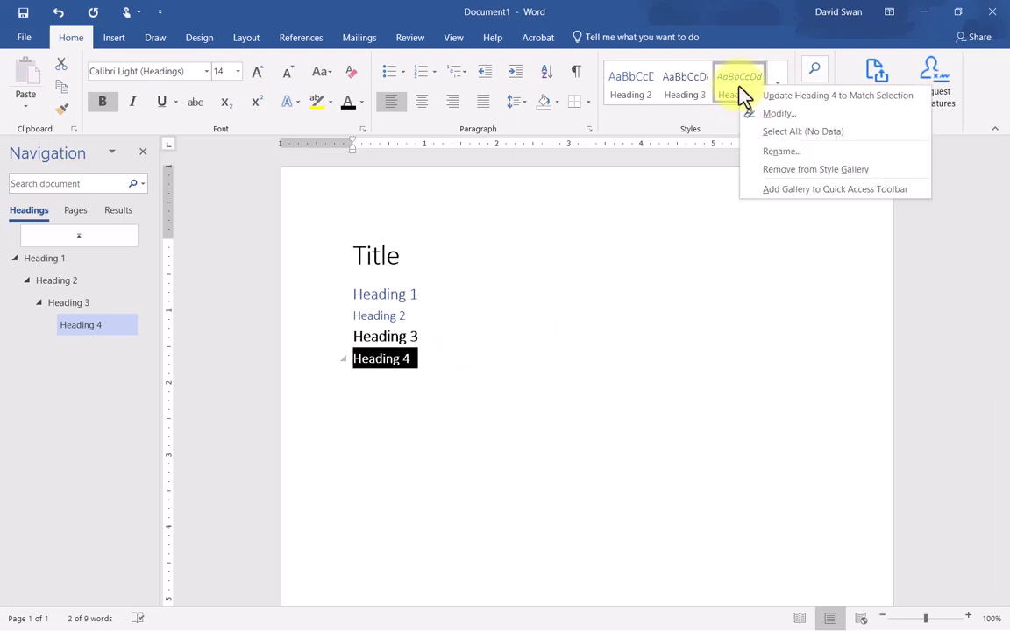
pyautogui.click(793, 97)
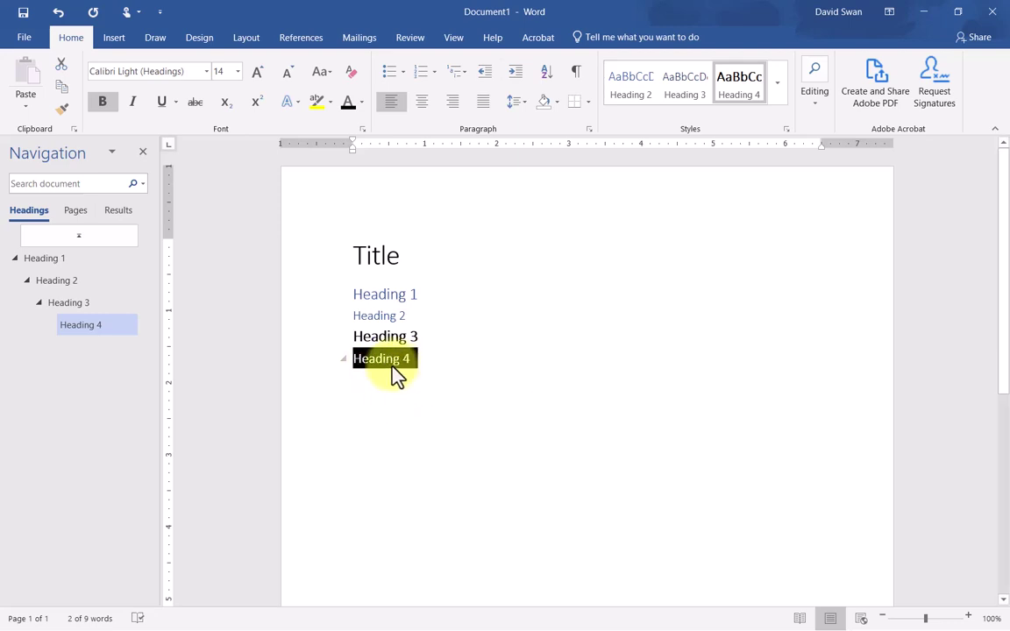
# Select the Heading 3 line and update the Heading 3 style to its 16 pt bold black formatting.
pyautogui.click(444, 340)
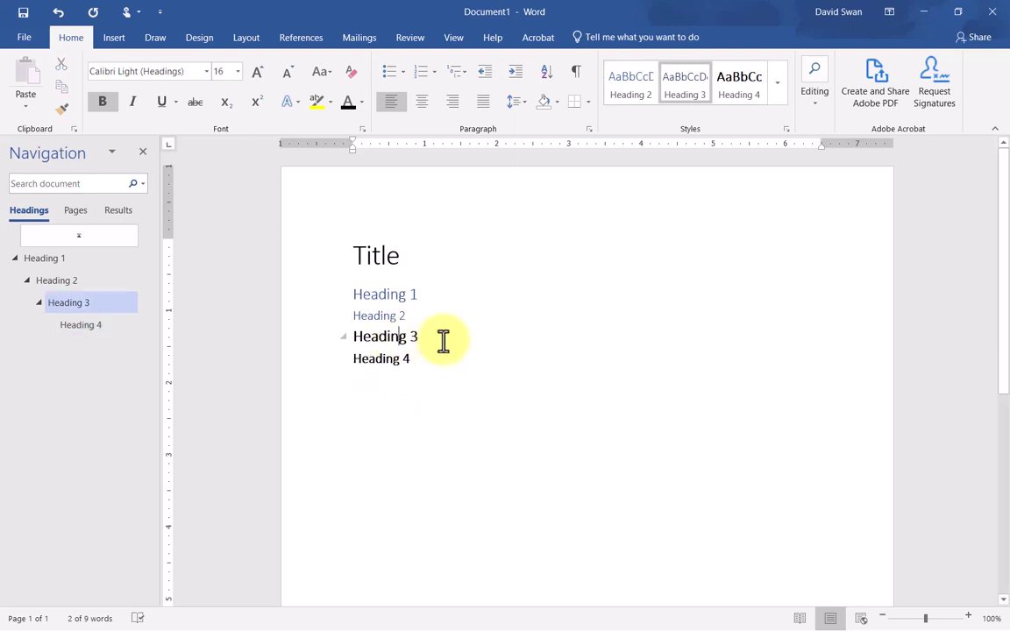
pyautogui.moveTo(443, 340); pyautogui.dragTo(382, 338)
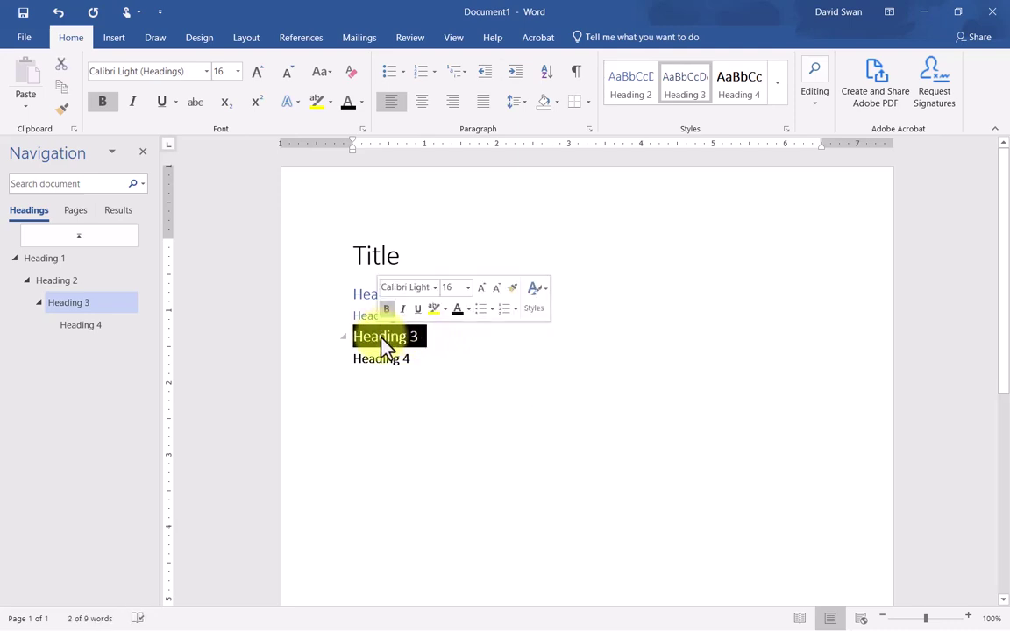
pyautogui.rightClick(692, 97)
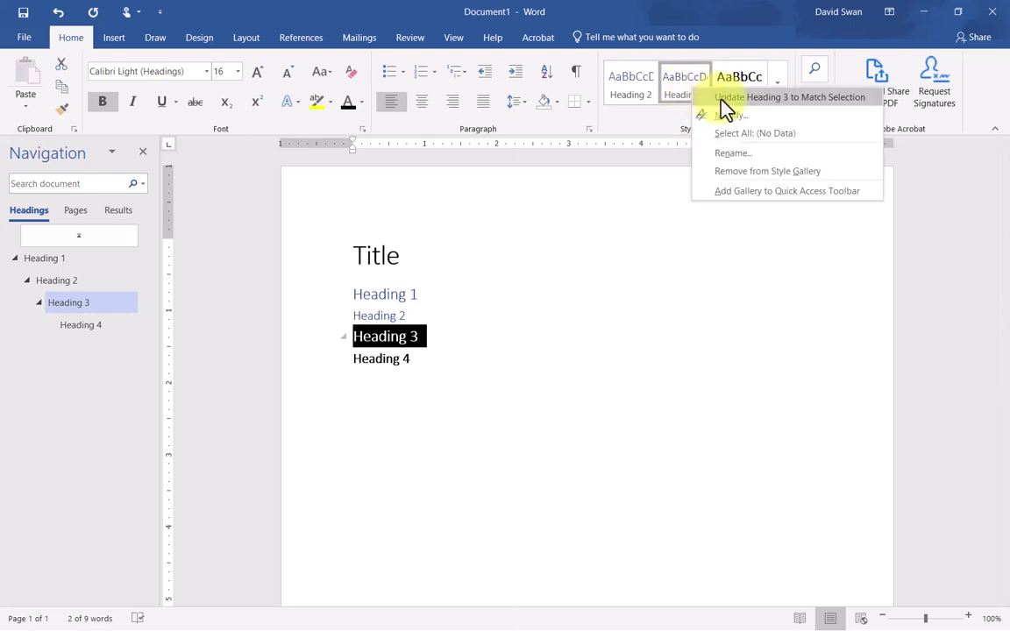
pyautogui.click(721, 100)
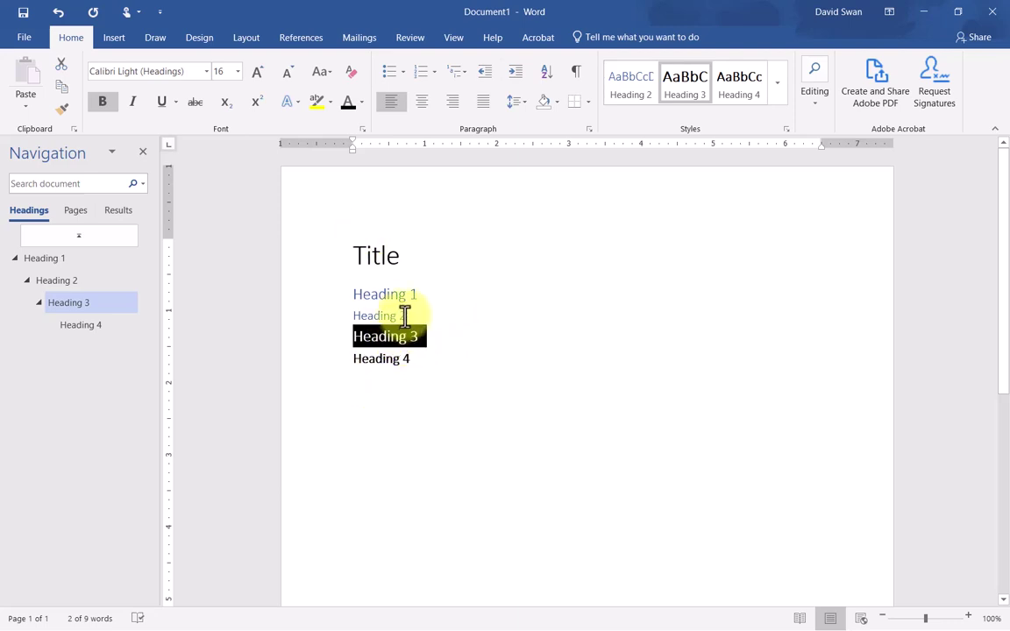
# Make the Heading 2 line 18 pt with black font colour.
pyautogui.click(411, 315)
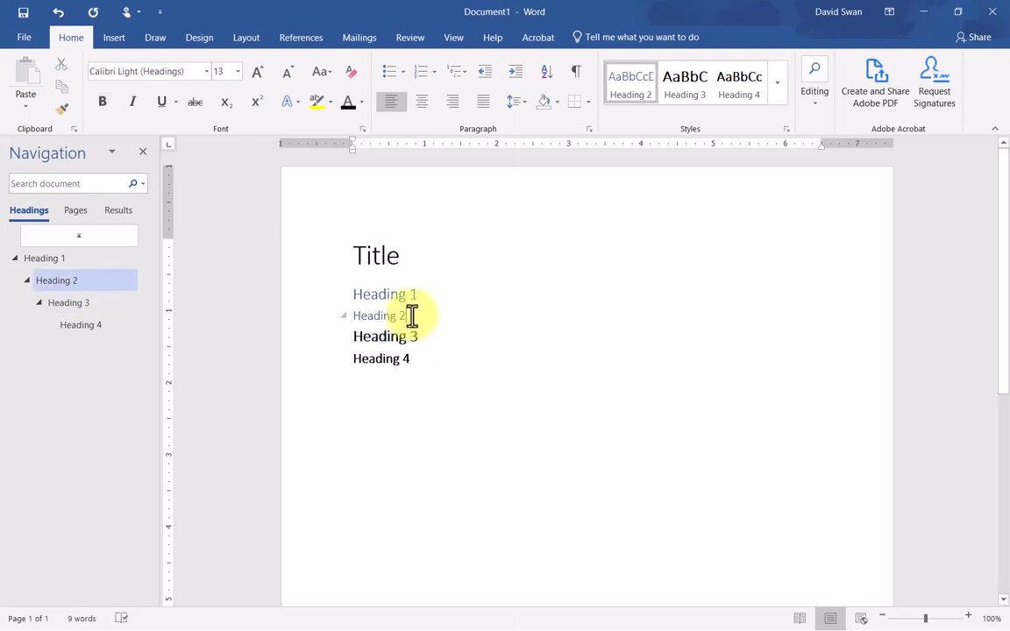
pyautogui.moveTo(396, 316); pyautogui.dragTo(340, 317)
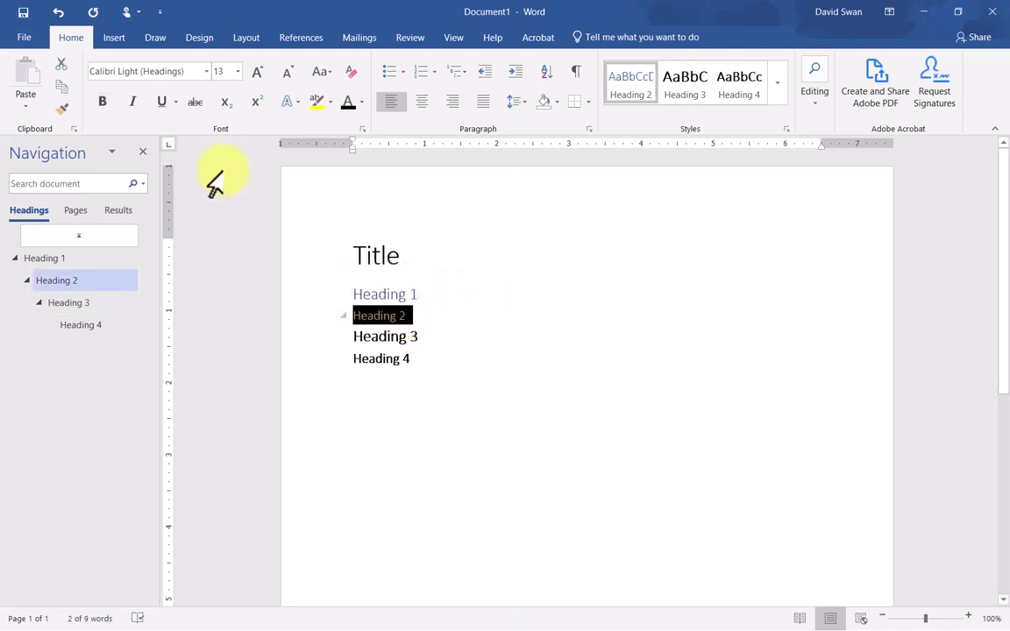
pyautogui.click(237, 71)
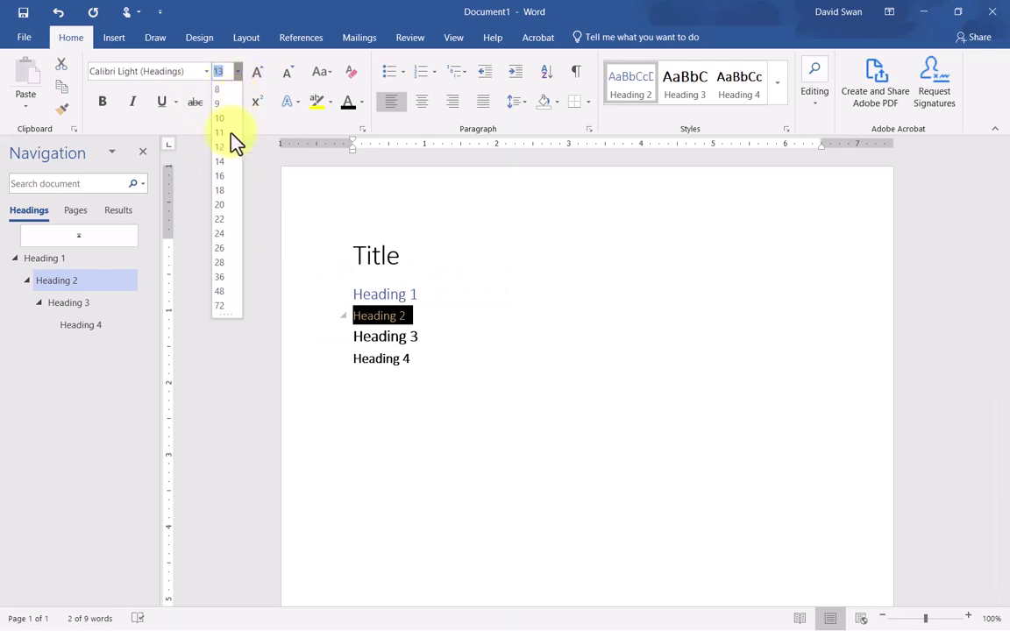
pyautogui.click(222, 190)
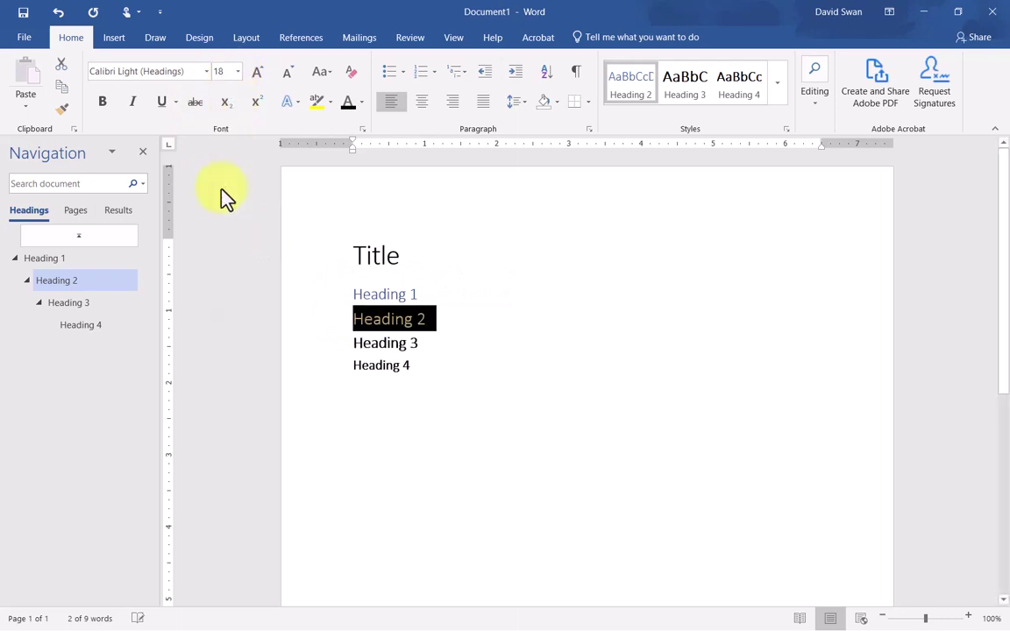
pyautogui.click(360, 103)
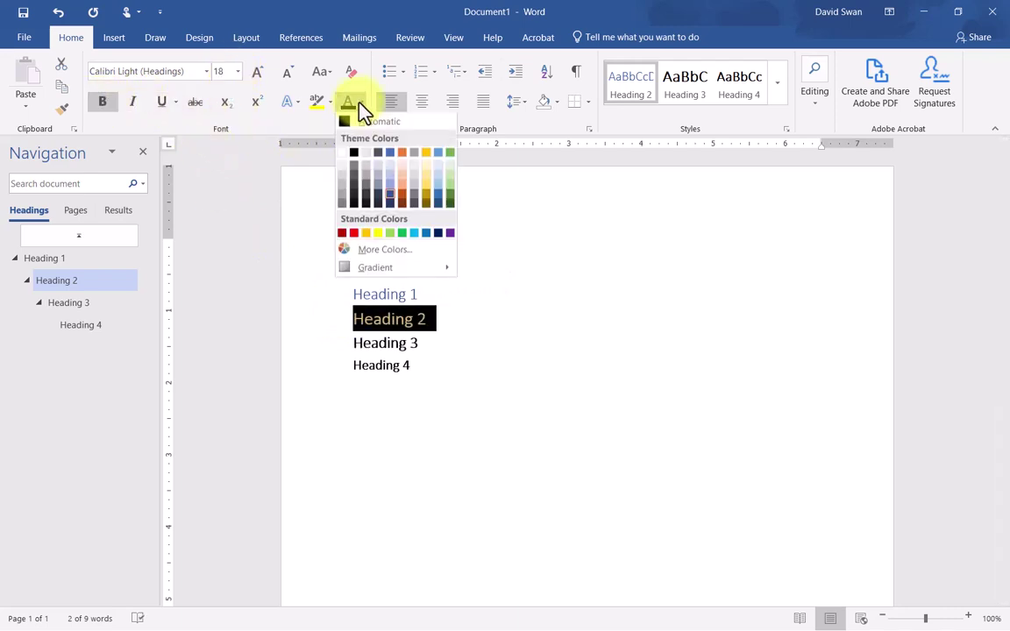
pyautogui.click(356, 159)
# Format the Heading 1 line as 20 pt bold Automatic black, then select the Title line.
pyautogui.click(412, 297)
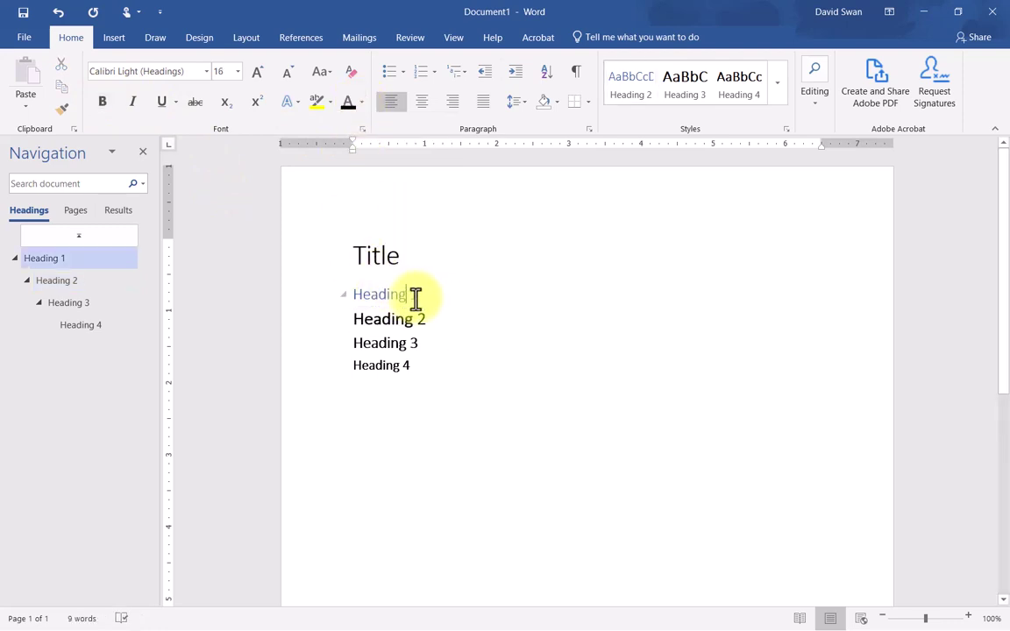
pyautogui.moveTo(399, 292); pyautogui.dragTo(349, 289)
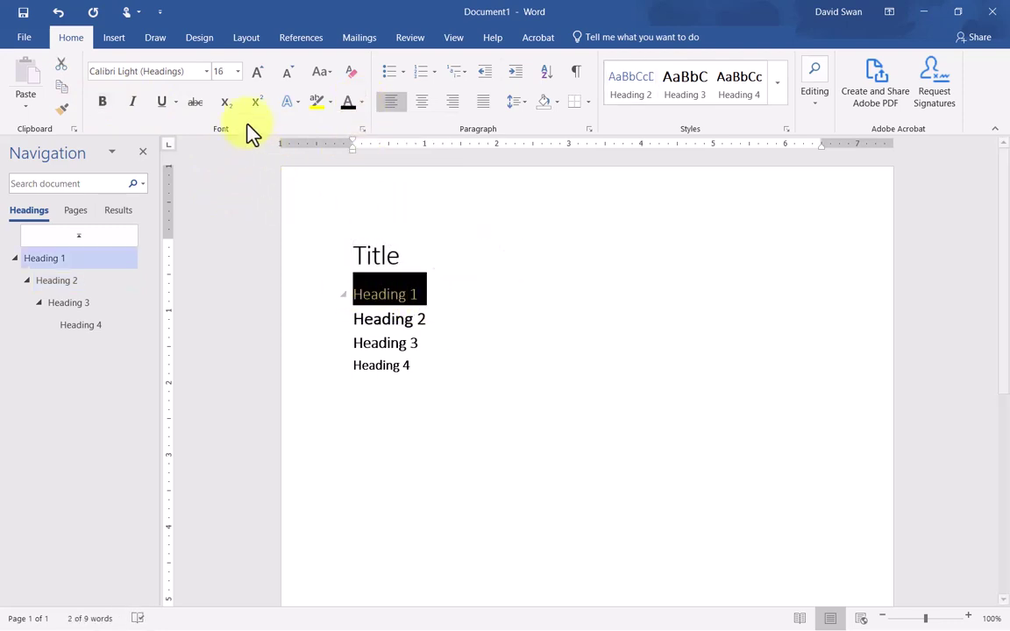
pyautogui.click(238, 71)
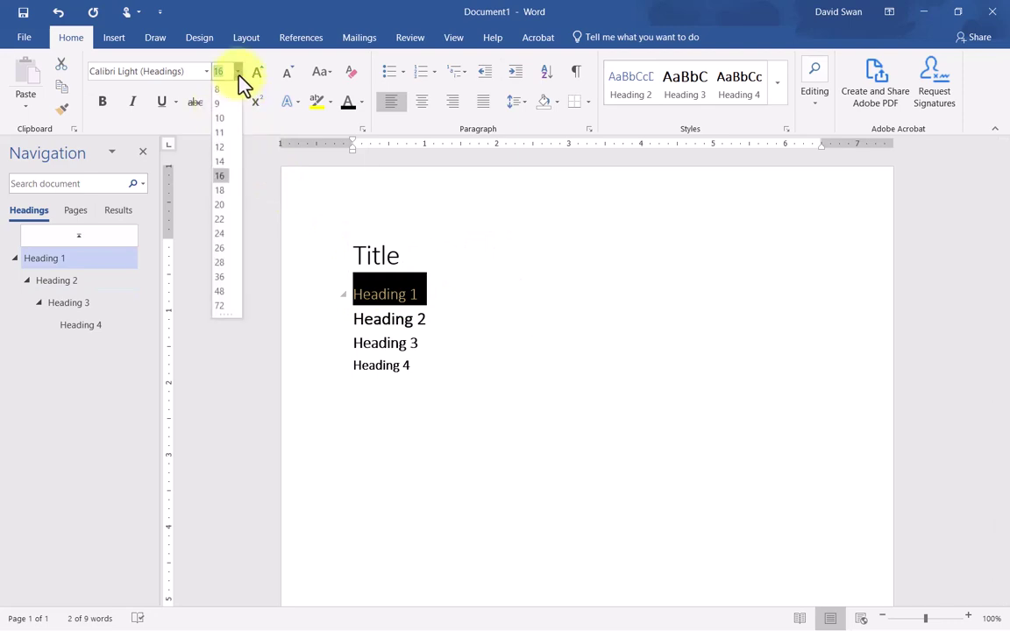
pyautogui.click(226, 207)
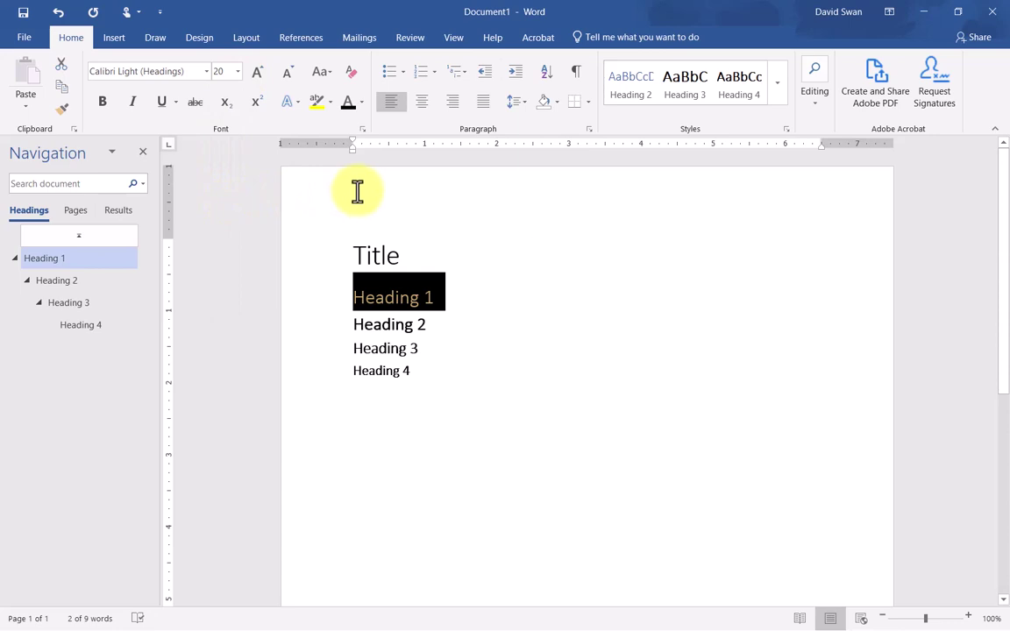
pyautogui.click(103, 105)
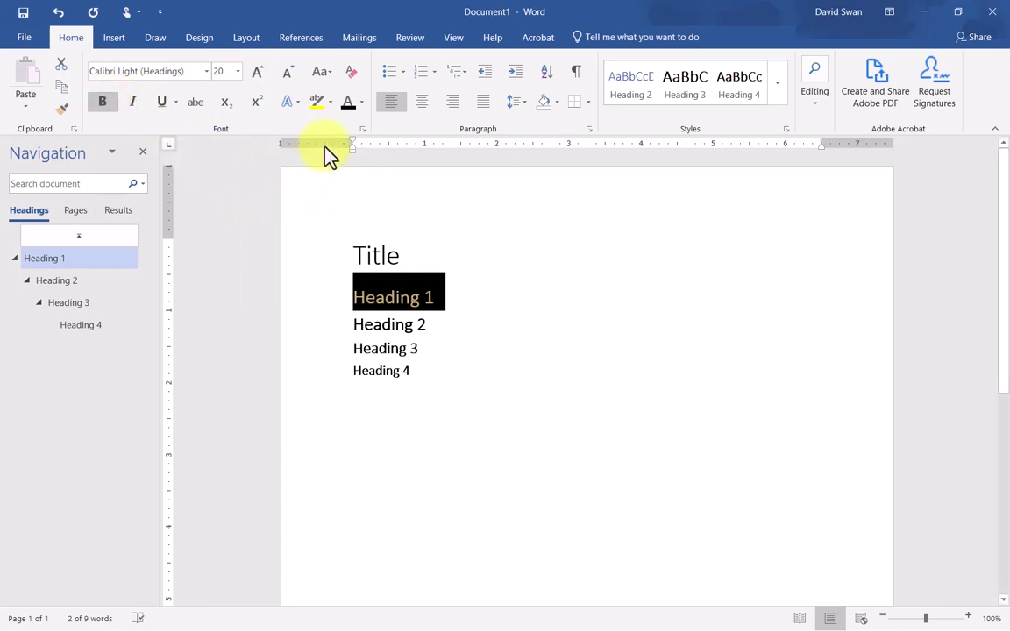
pyautogui.click(362, 102)
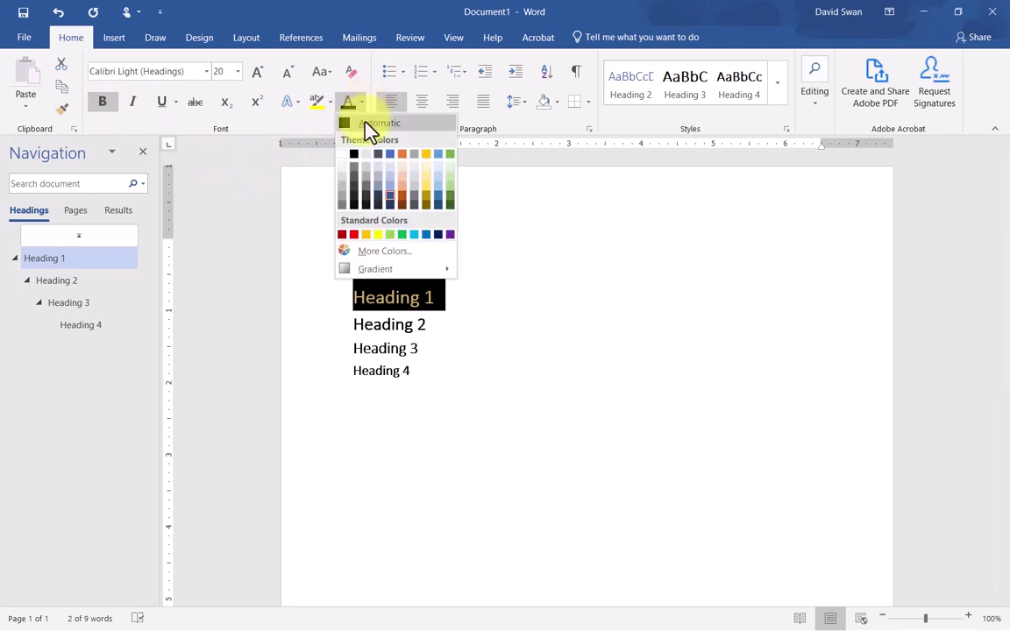
pyautogui.click(356, 152)
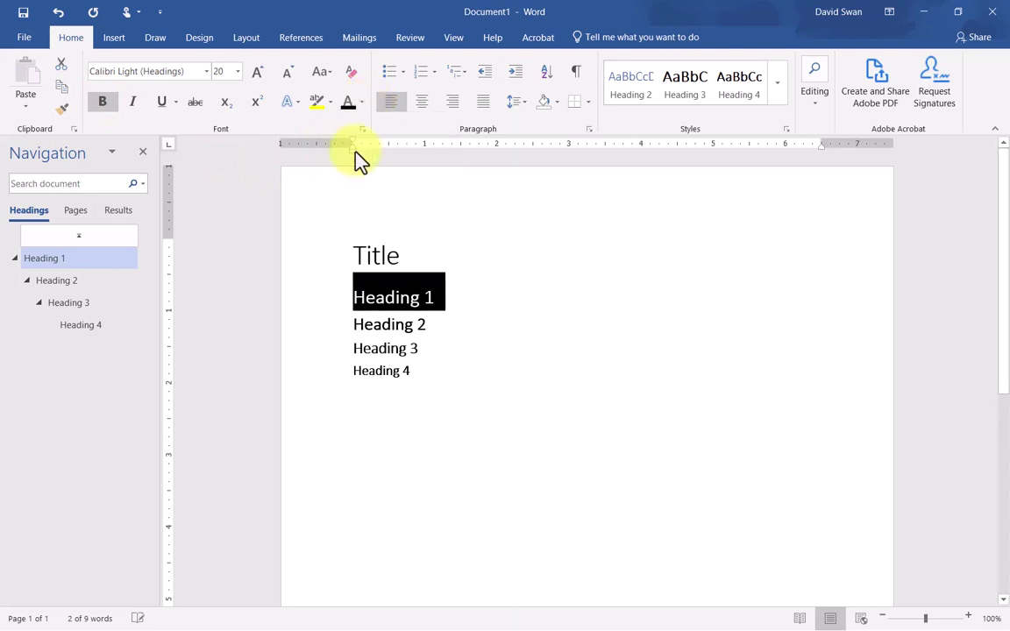
pyautogui.click(383, 255)
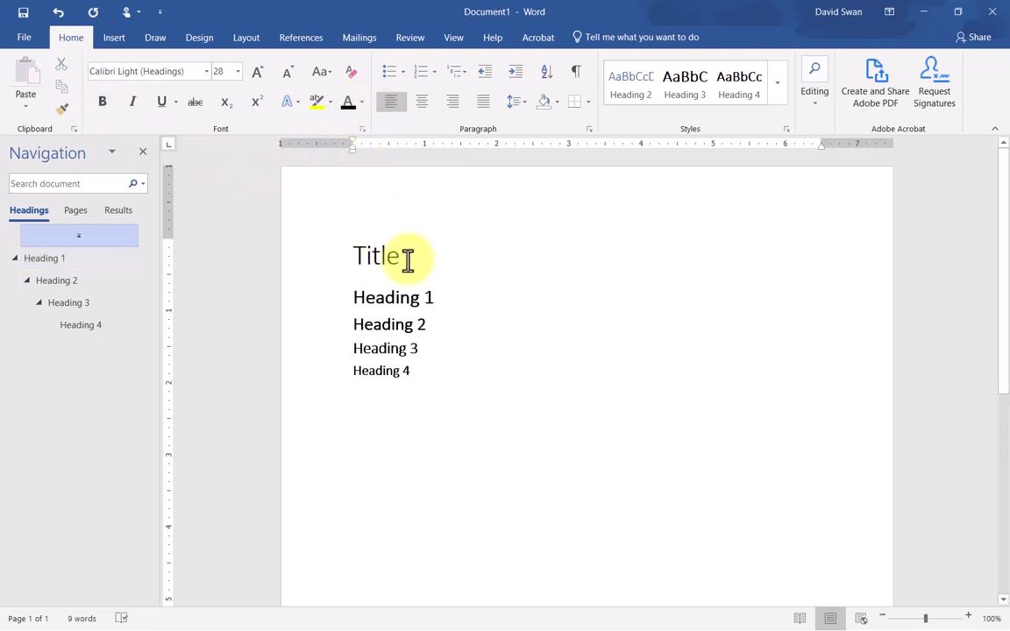
pyautogui.click(342, 255)
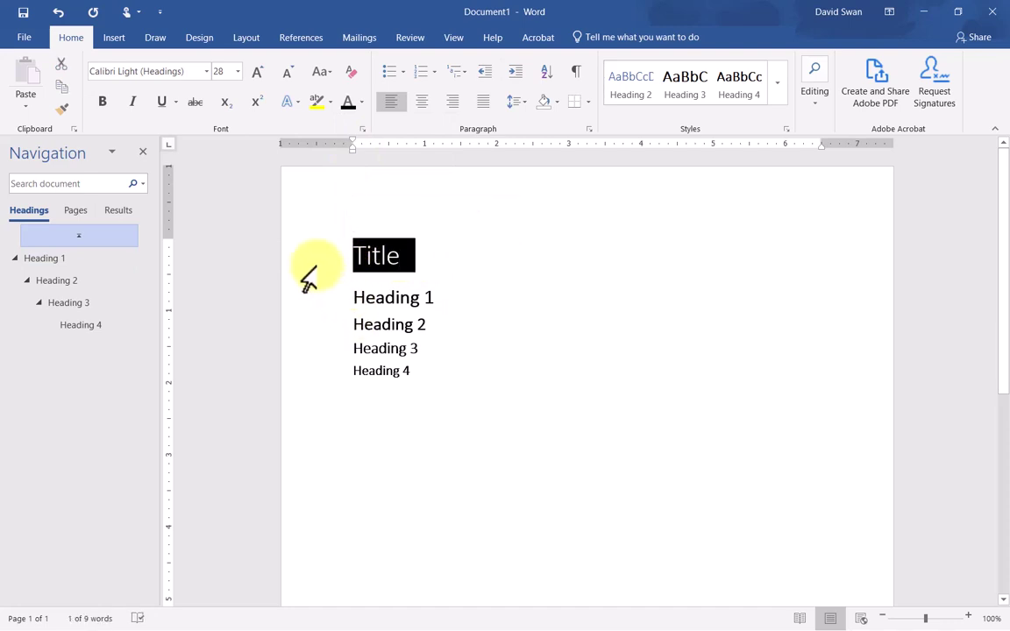
# Update the Heading 2 style to match the reformatted Heading 2 line.
pyautogui.click(373, 324)
pyautogui.click(327, 320)
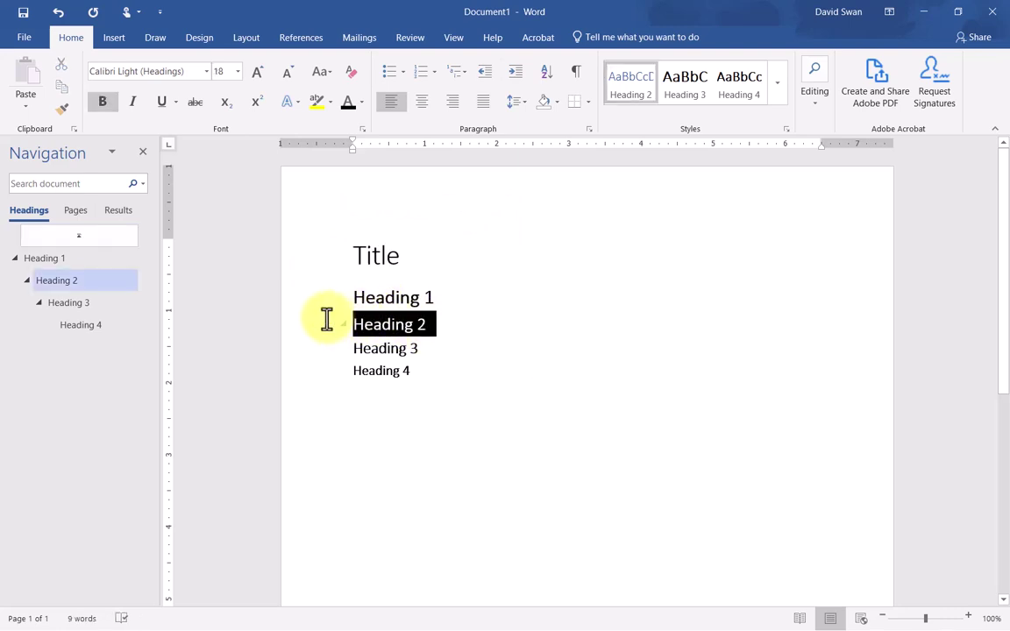
pyautogui.rightClick(631, 83)
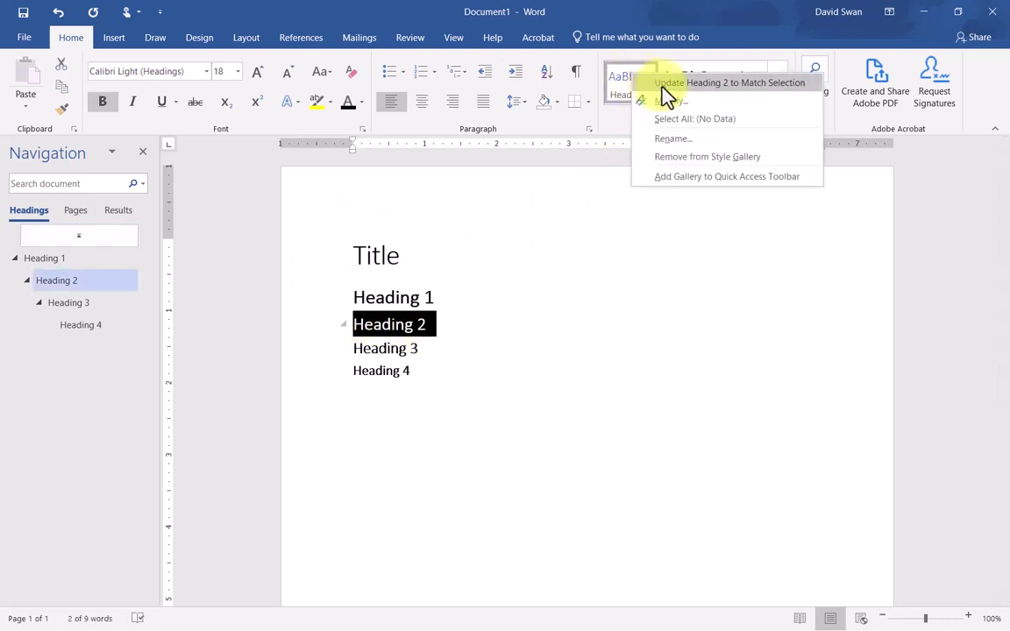
pyautogui.click(664, 85)
# Apply Heading 1 to its line, then update the Heading 1 style to match it.
pyautogui.moveTo(446, 298); pyautogui.dragTo(368, 300)
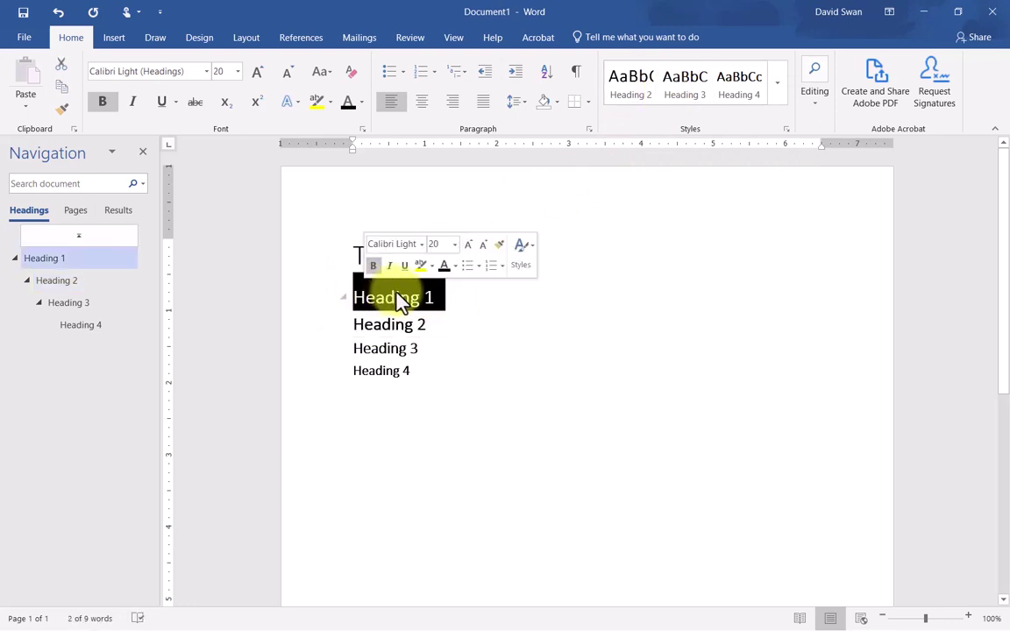
pyautogui.click(786, 83)
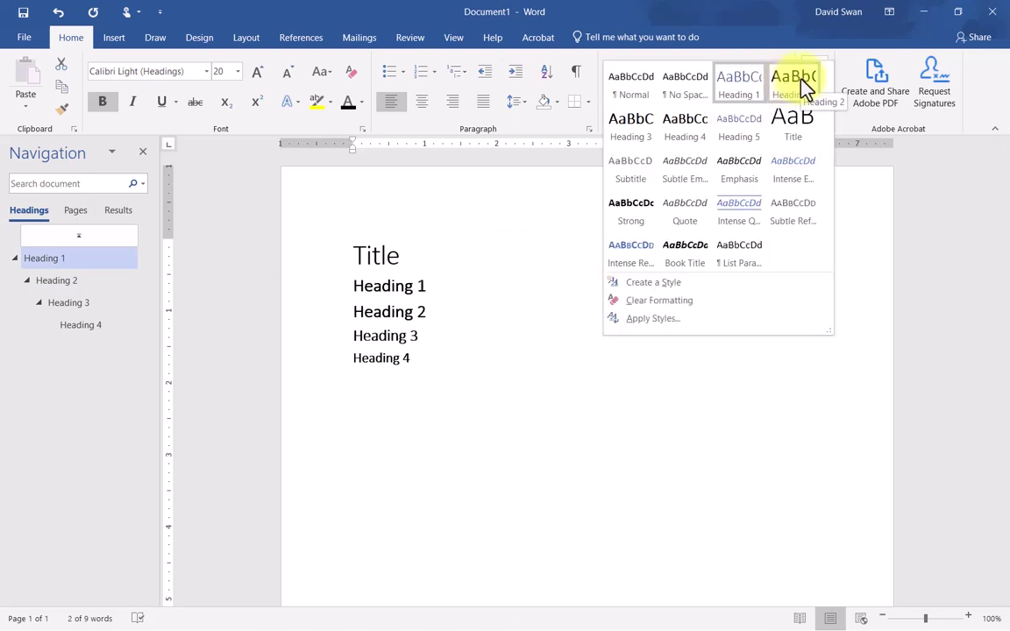
pyautogui.click(741, 88)
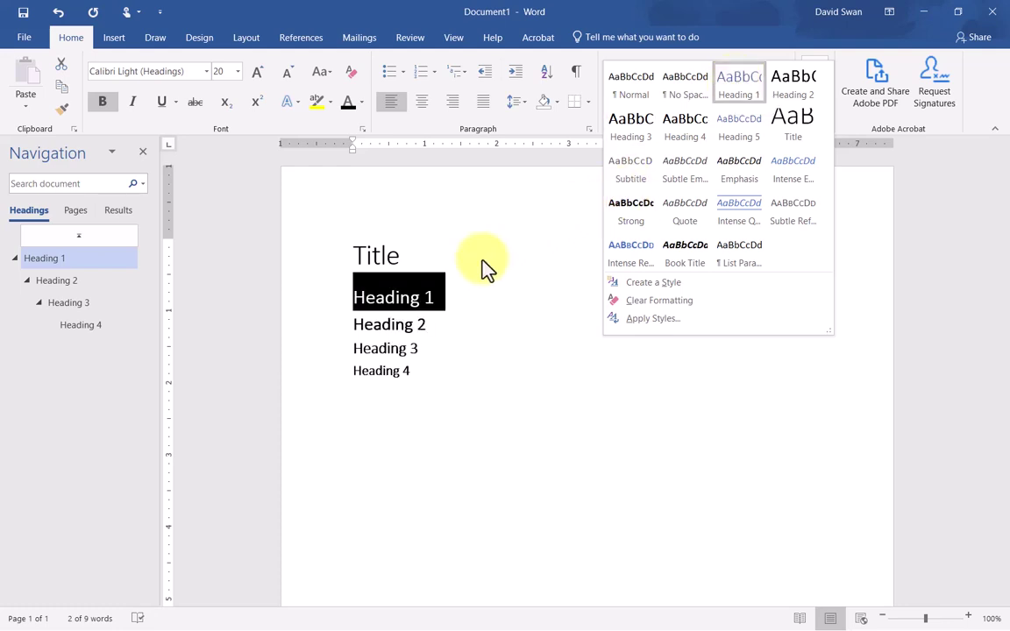
pyautogui.rightClick(736, 87)
pyautogui.click(769, 88)
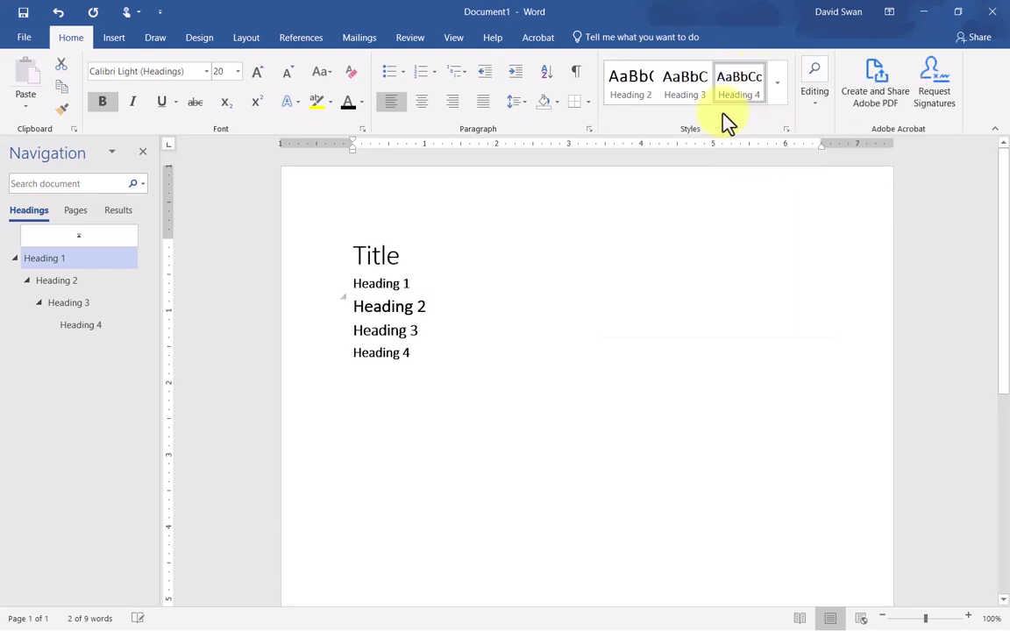
pyautogui.moveTo(410, 256); pyautogui.dragTo(348, 255)
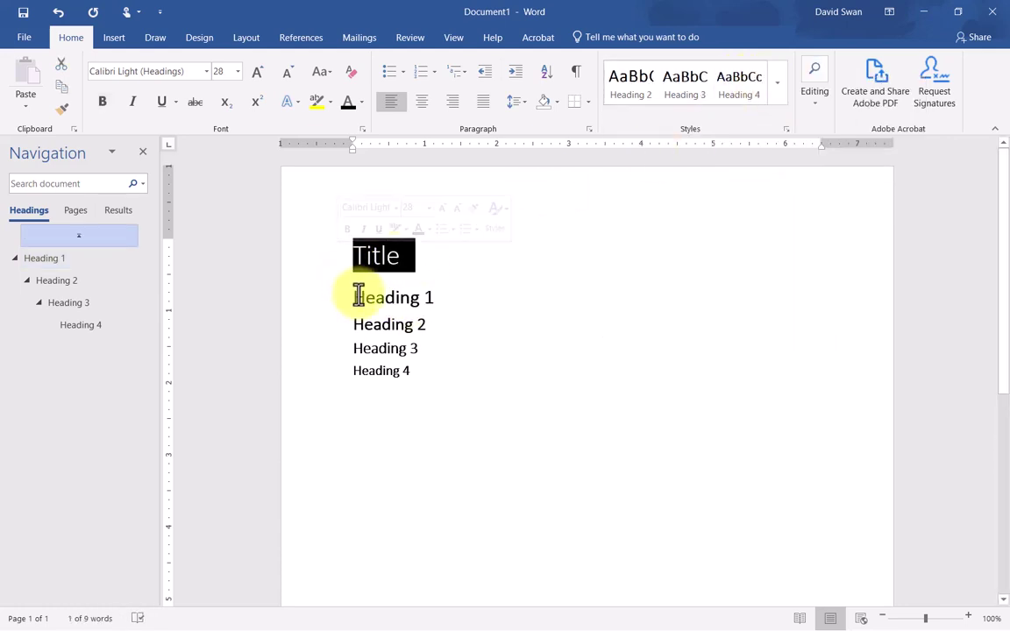
# Update the Title style from the 28 pt Title line, leaving the cursor at the end of Heading 4.
pyautogui.click(461, 366)
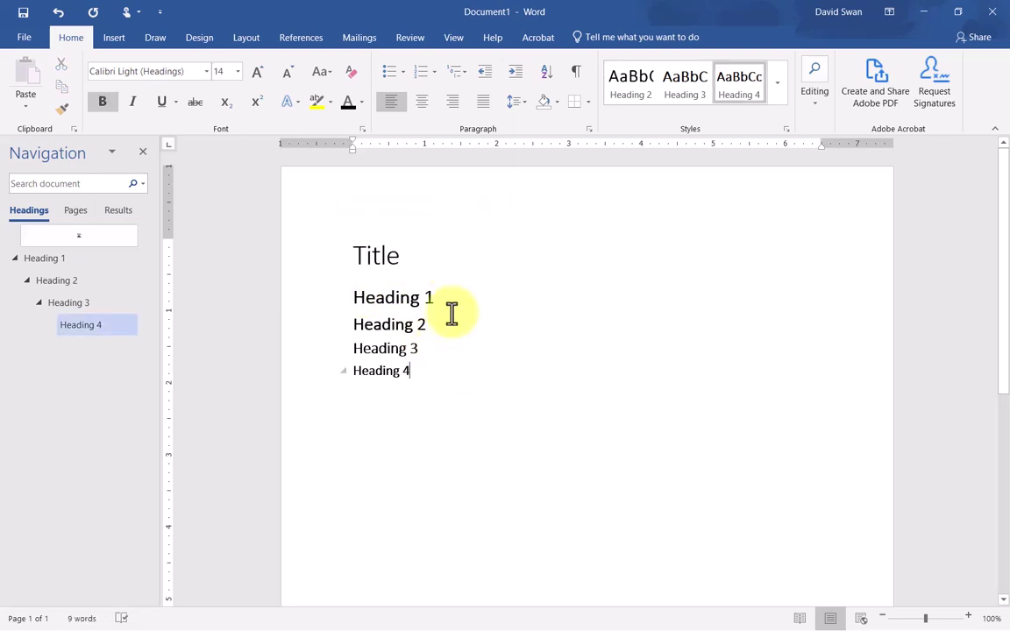
pyautogui.moveTo(397, 253); pyautogui.dragTo(327, 254)
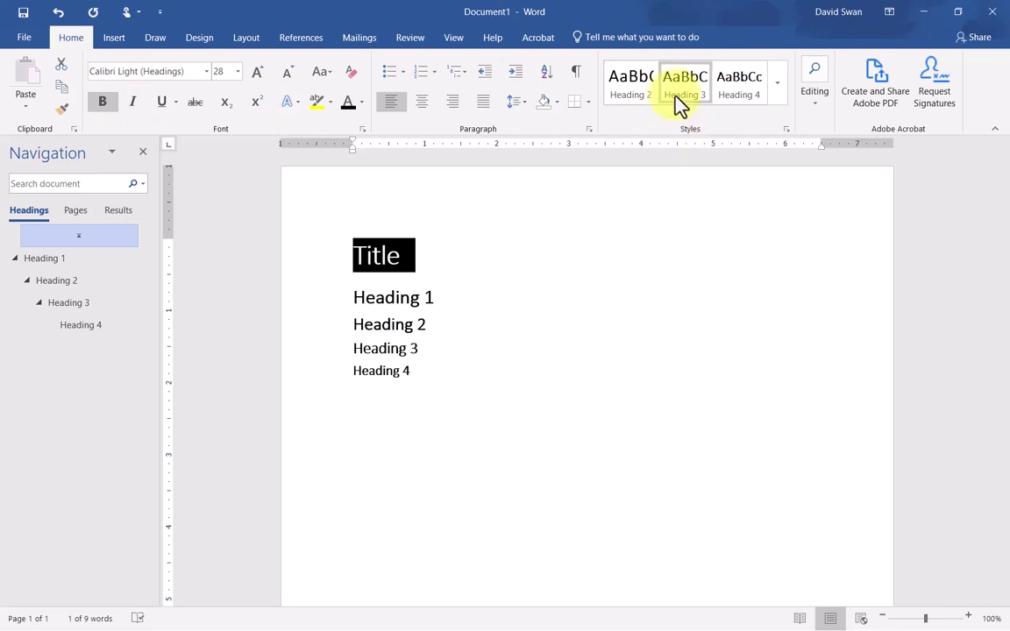
pyautogui.click(778, 93)
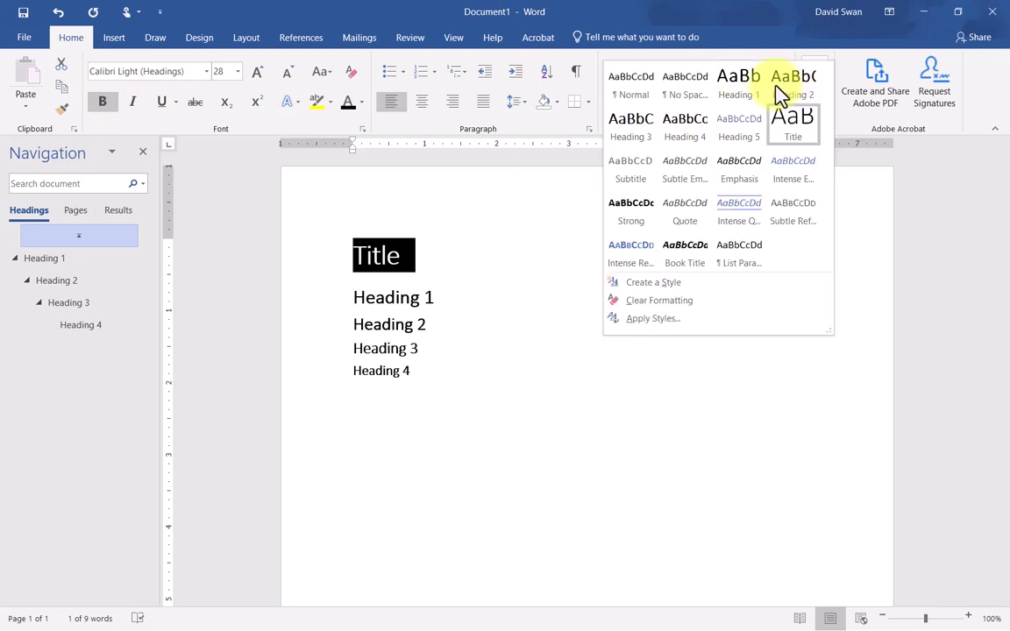
pyautogui.rightClick(796, 130)
pyautogui.click(815, 128)
pyautogui.click(624, 321)
pyautogui.click(519, 452)
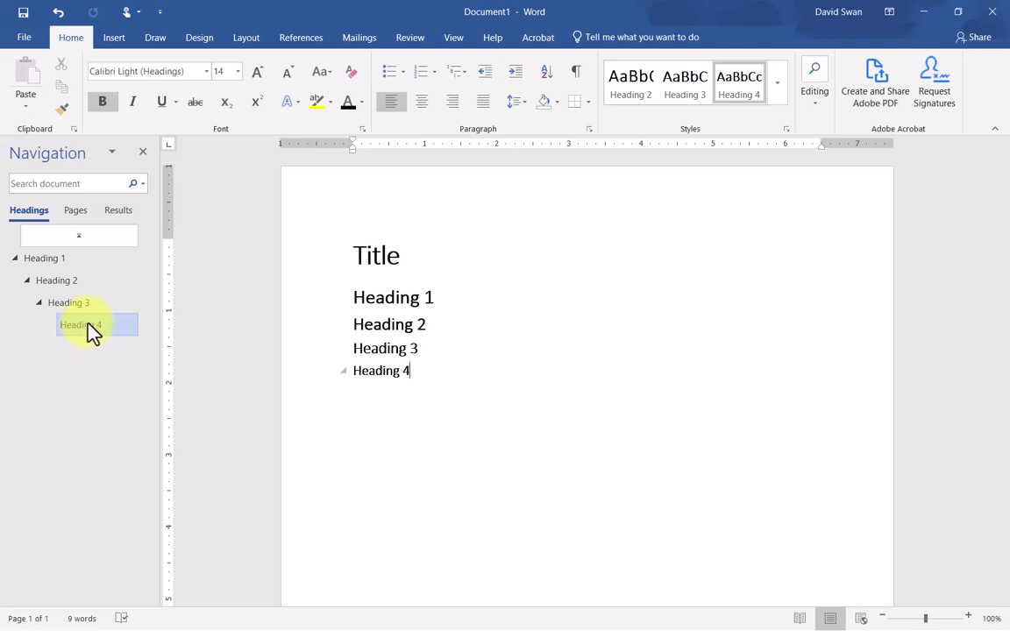
# Use the Navigation pane headings to jump to Heading 4, then back to Heading 1.
pyautogui.click(88, 325)
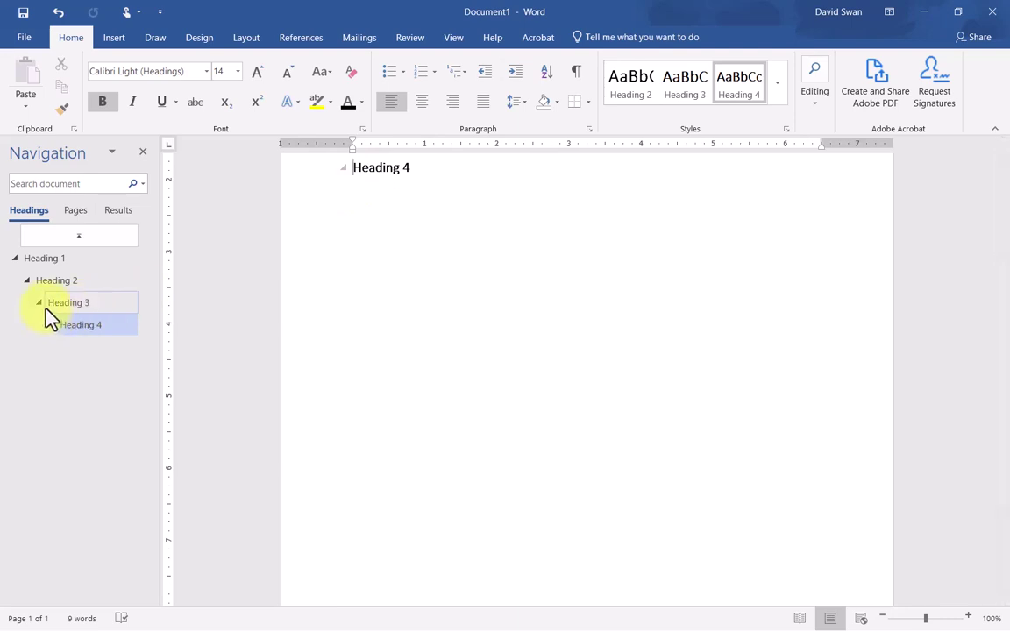
pyautogui.click(48, 259)
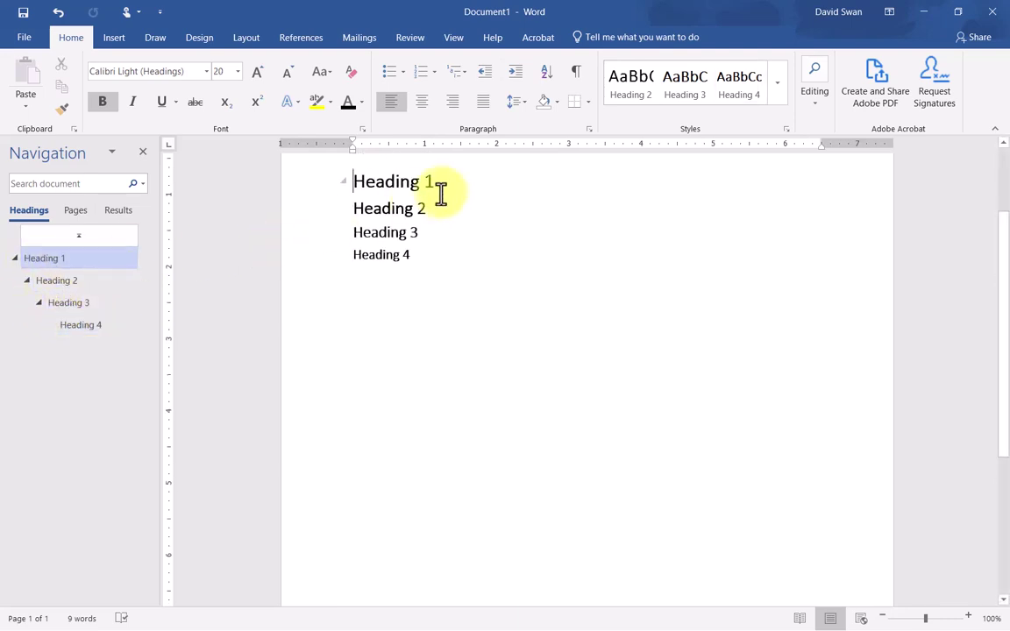